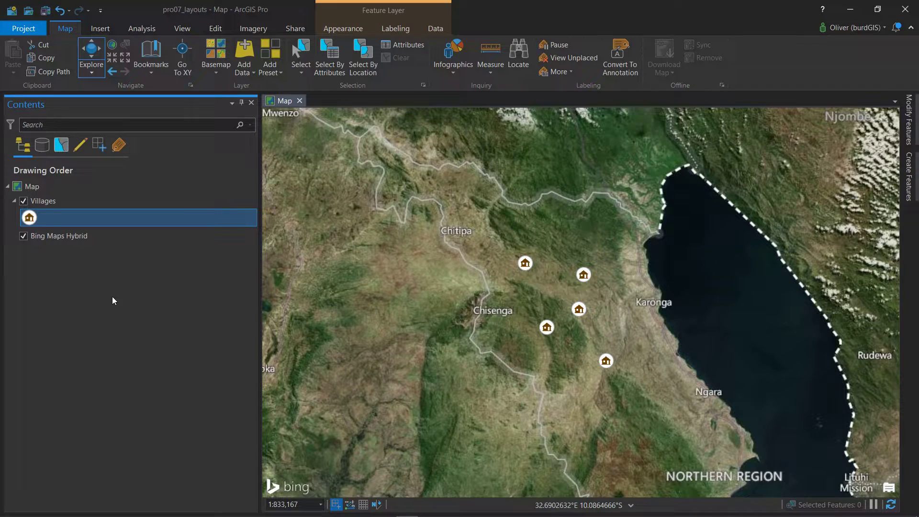
Rename the map entry in the Contents pane to 'Data Map'
left_click(34, 188)
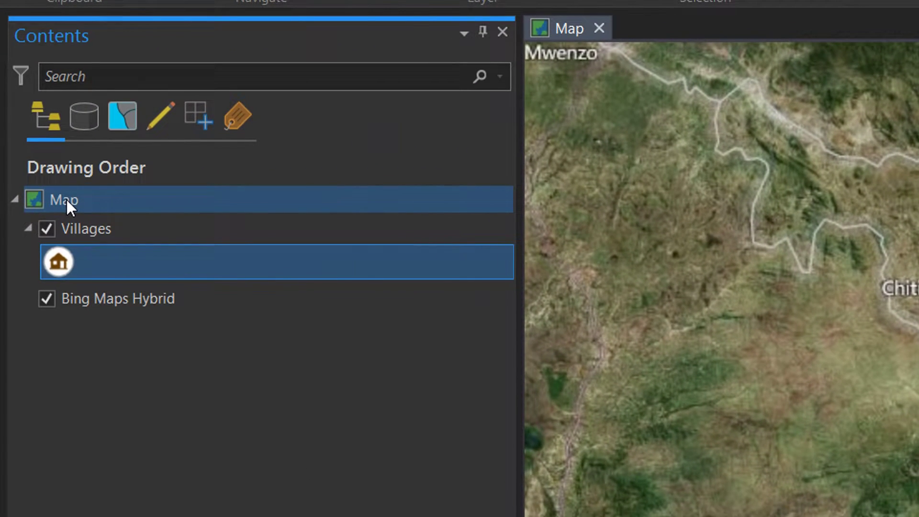
left_click(67, 200)
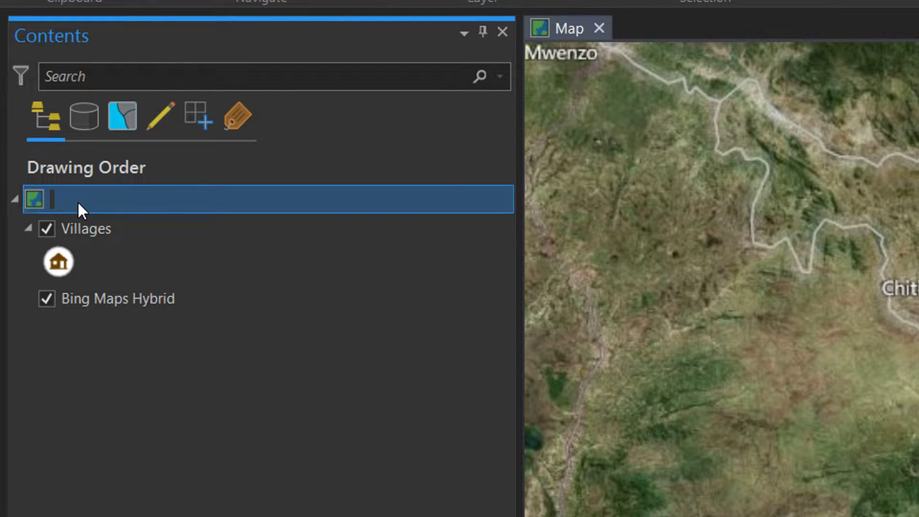
type("Data Map")
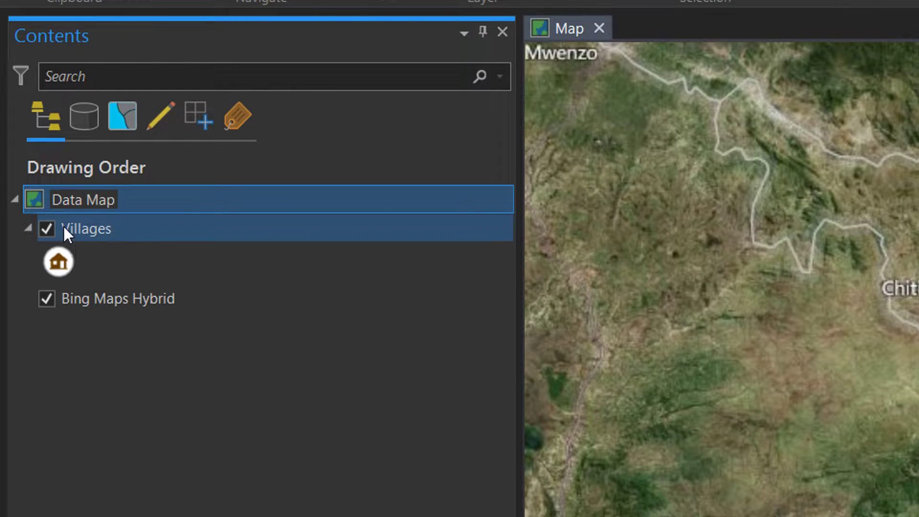
left_click(101, 419)
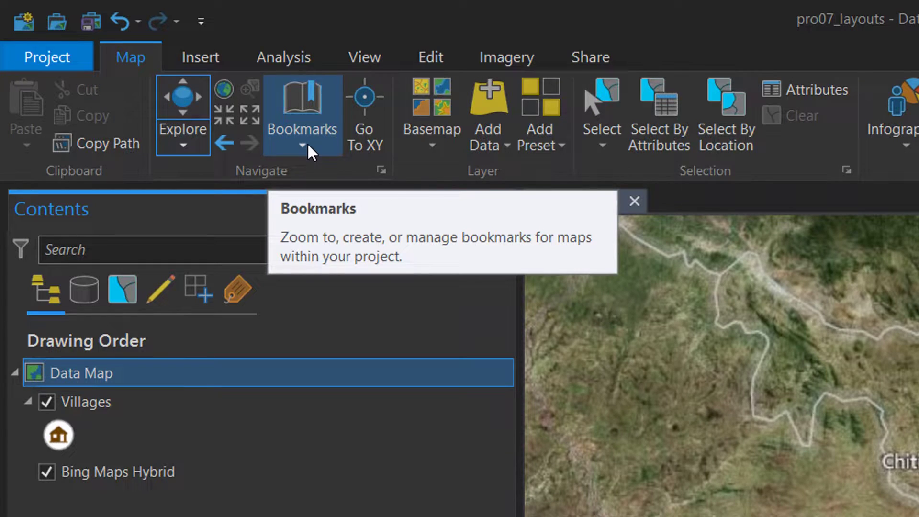
Create a bookmark 'Data extent 01' of the current extent, described 'A very happy place'
left_click(308, 143)
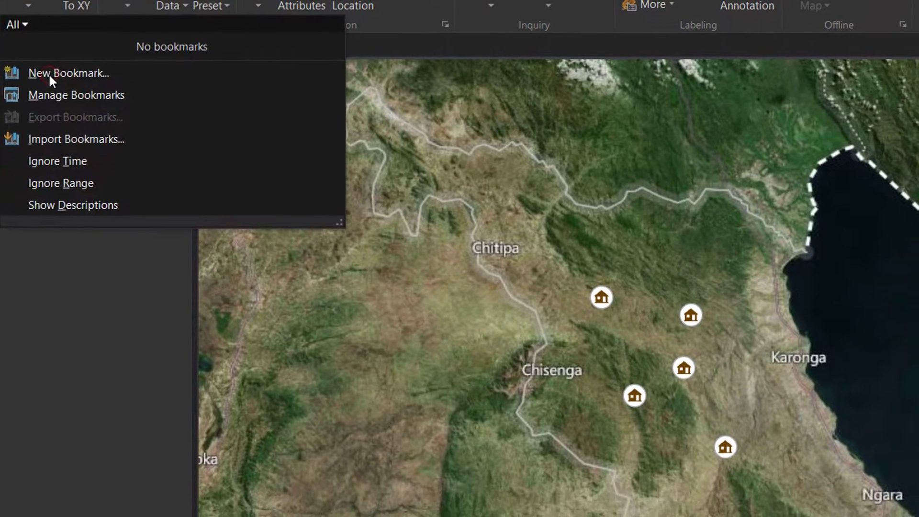
left_click(202, 161)
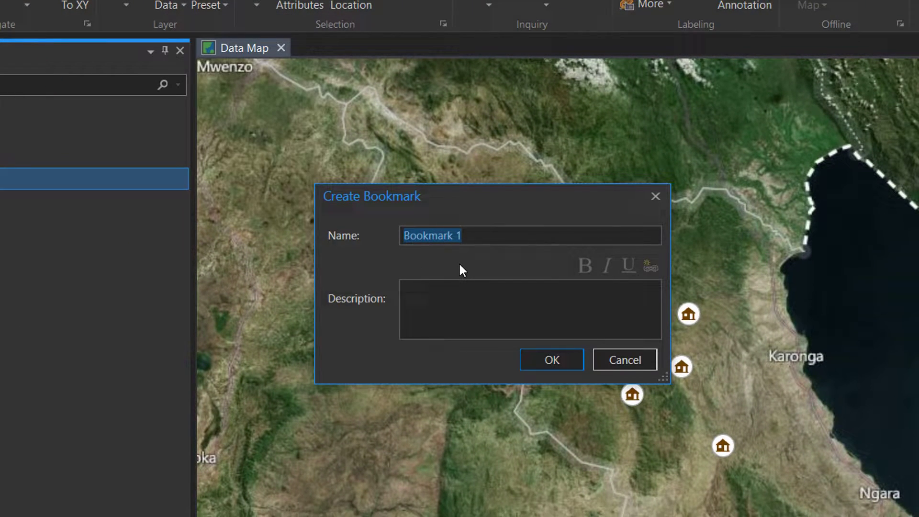
type("Data ex")
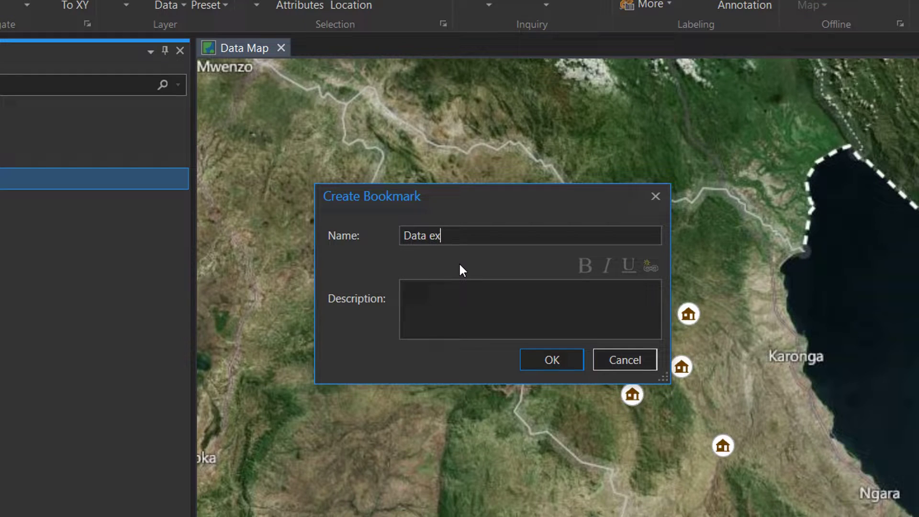
type("tent 01")
left_click(440, 305)
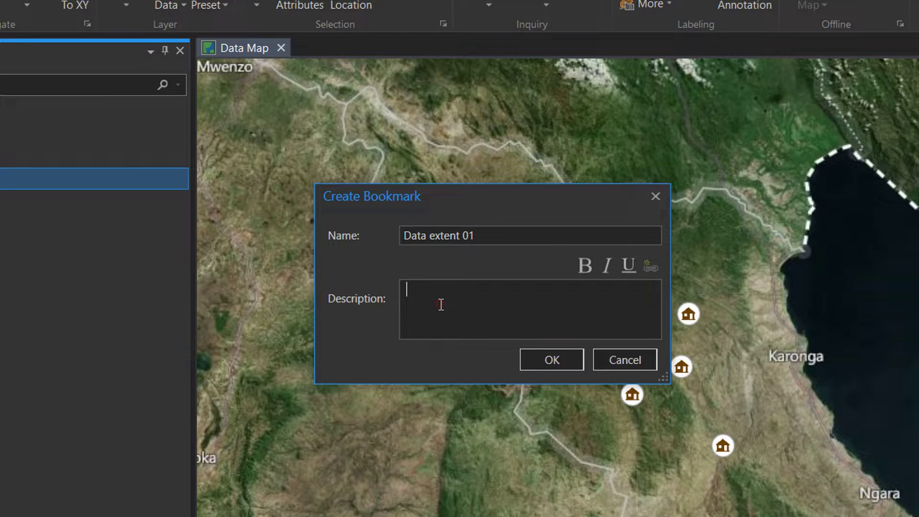
type("A very happy place")
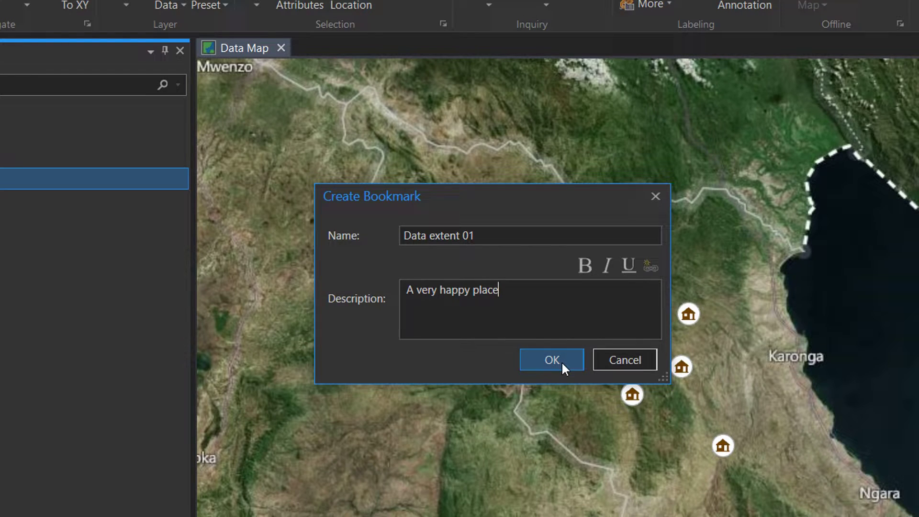
left_click(552, 360)
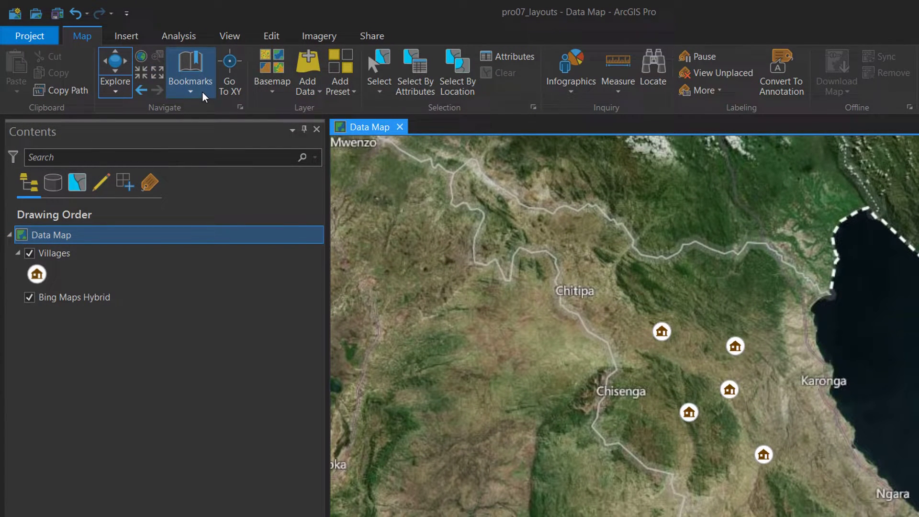
Confirm Data extent 01 appears in the Bookmarks list
left_click(202, 91)
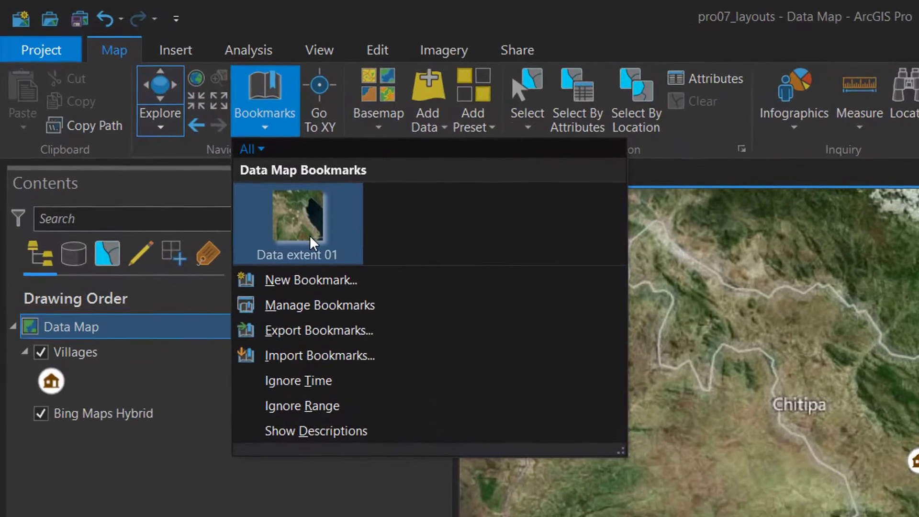
mouse_move(322, 219)
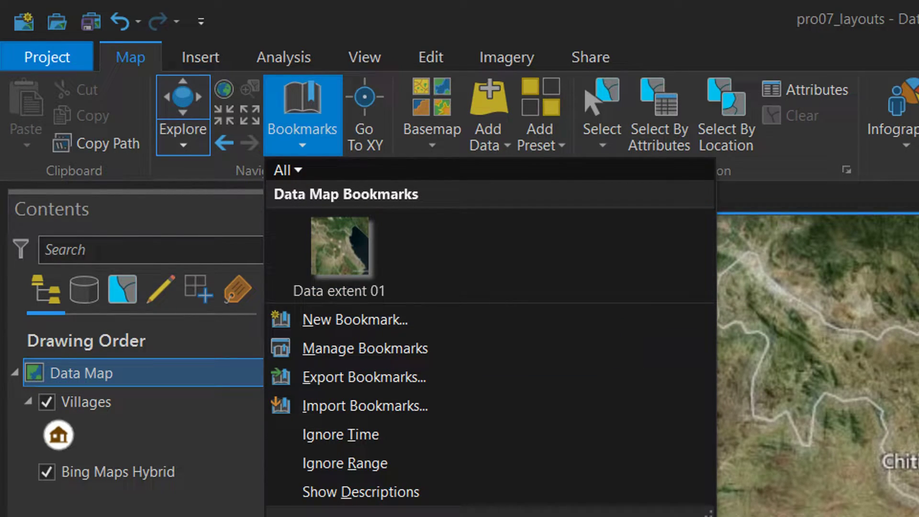
key("Escape")
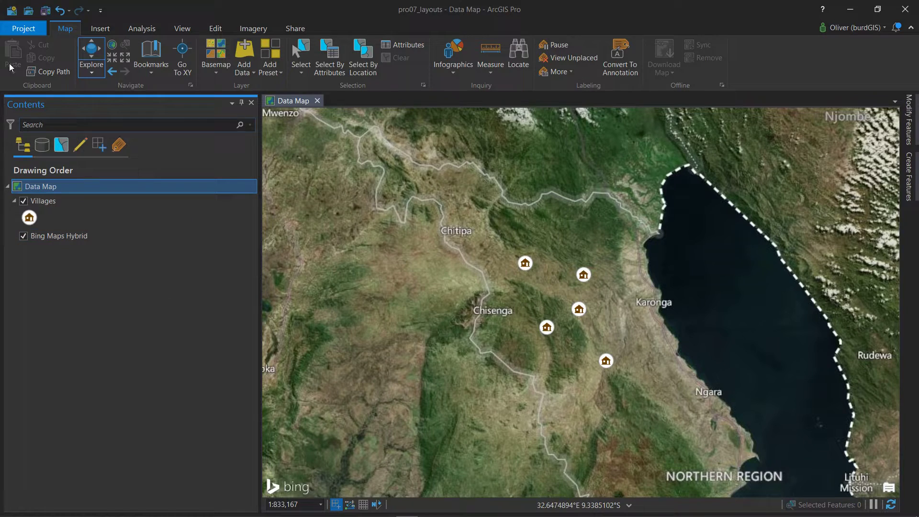
Save the project and return to the map view
left_click(20, 27)
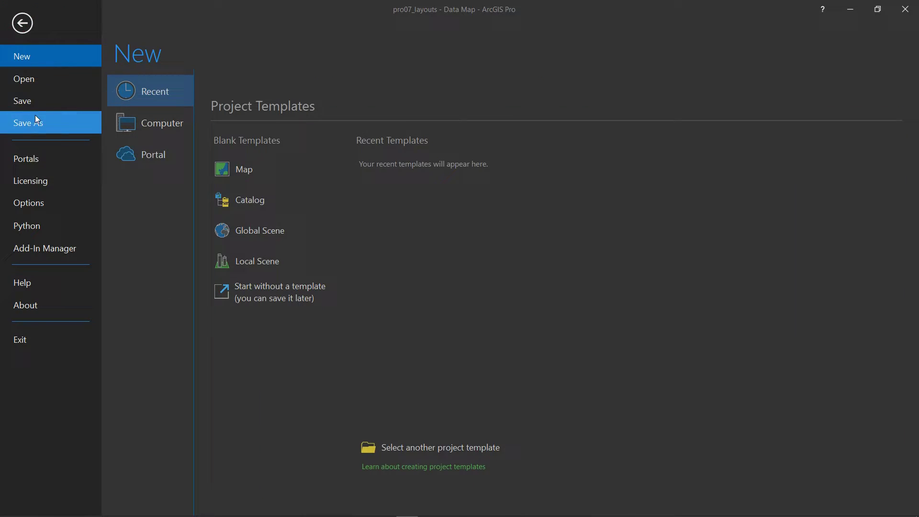
left_click(35, 103)
left_click(25, 20)
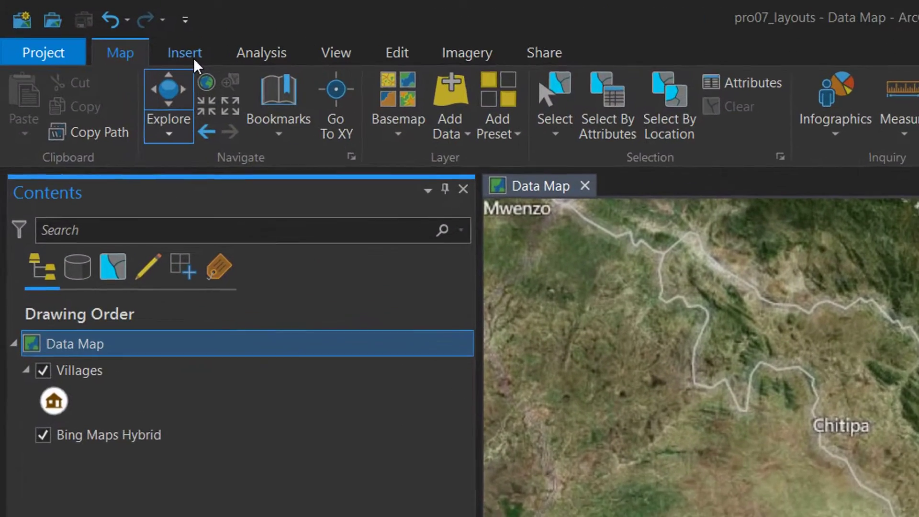
Insert a new layout with the ISO Portrait A4 page size
left_click(114, 34)
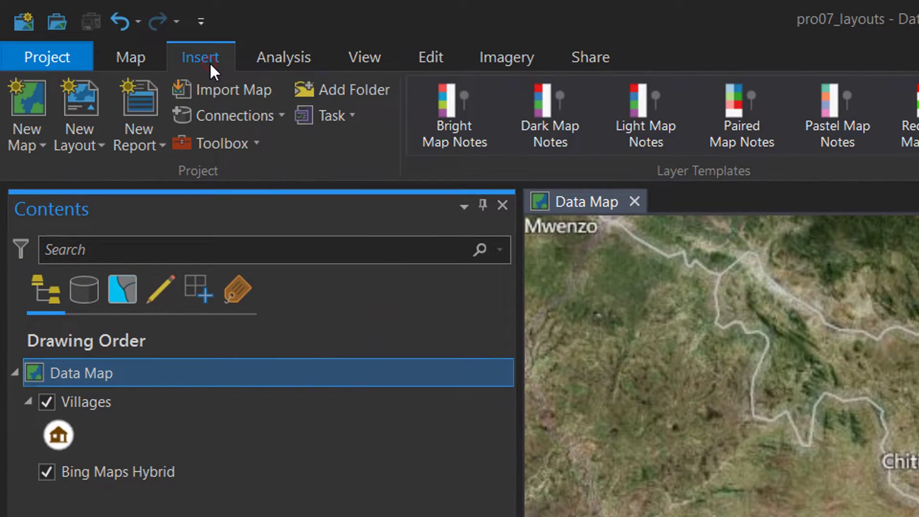
left_click(94, 142)
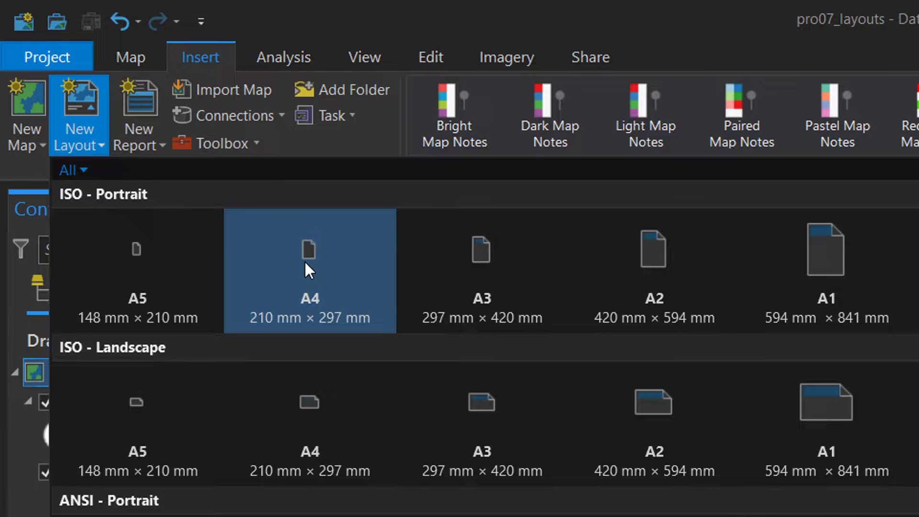
left_click(305, 260)
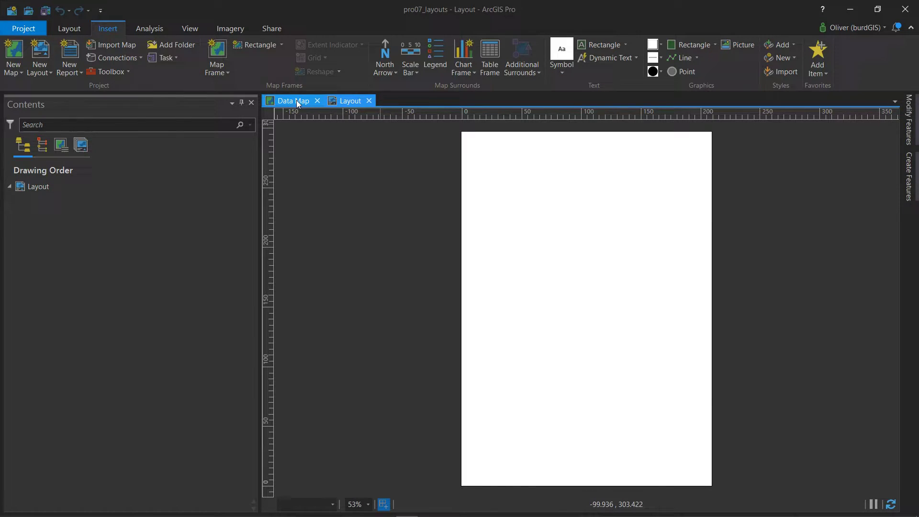
left_click(314, 104)
left_click(345, 102)
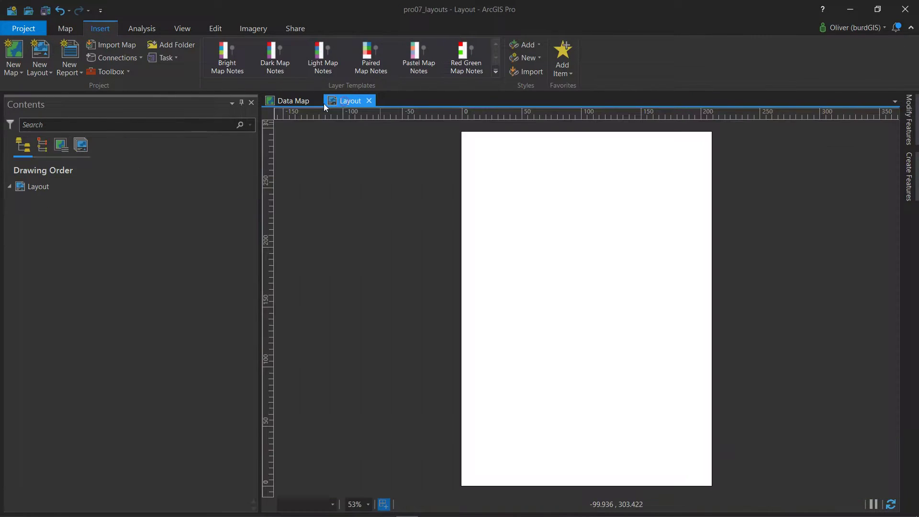
left_click(300, 100)
left_click(351, 101)
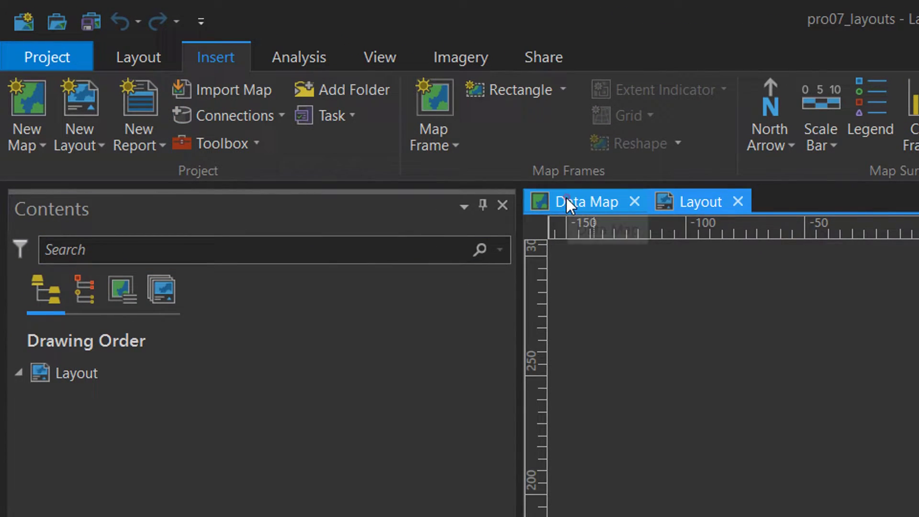
left_click(567, 199)
left_click(367, 57)
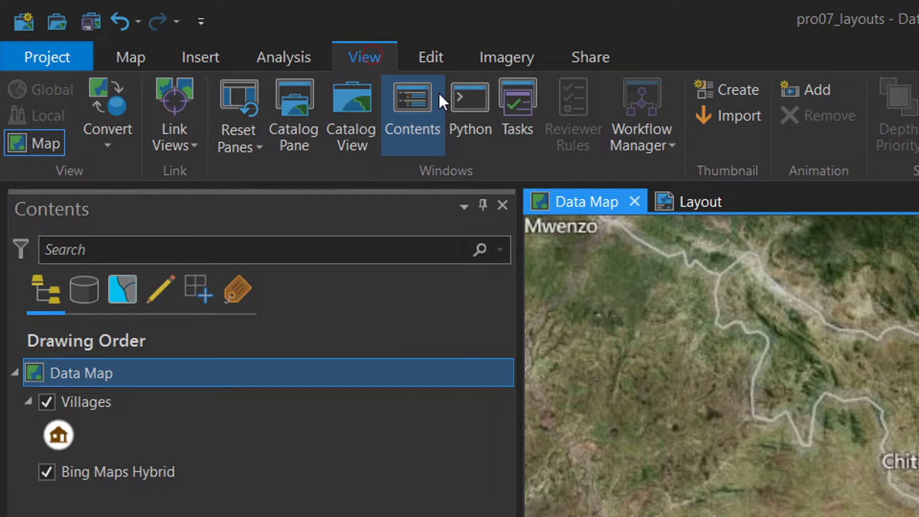
left_click(289, 119)
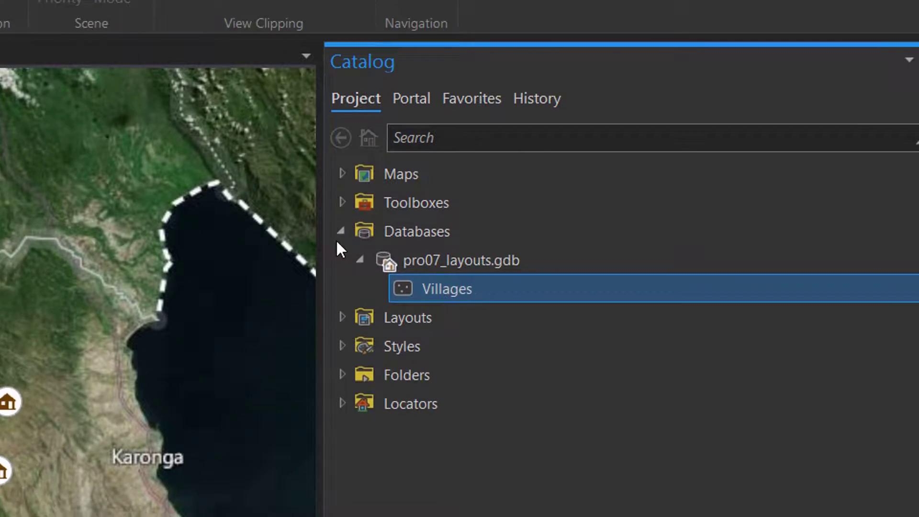
left_click(341, 232)
left_click(342, 260)
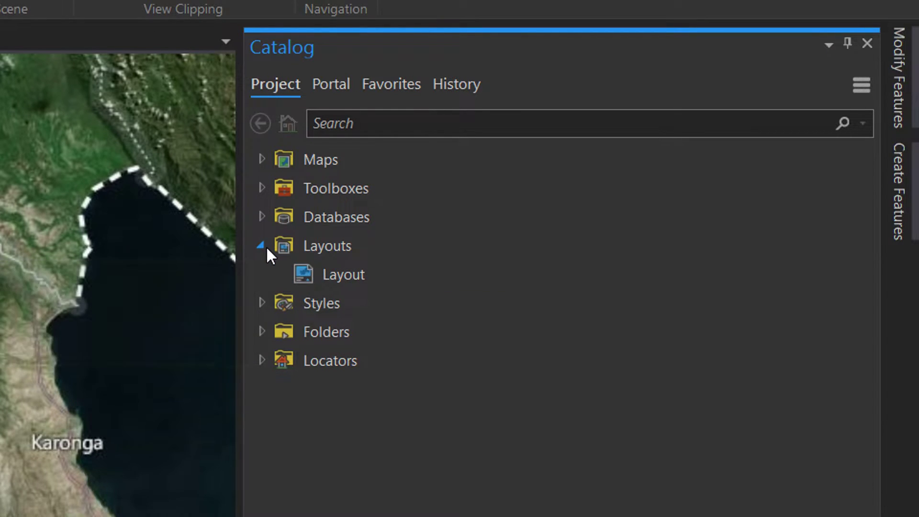
left_click(261, 245)
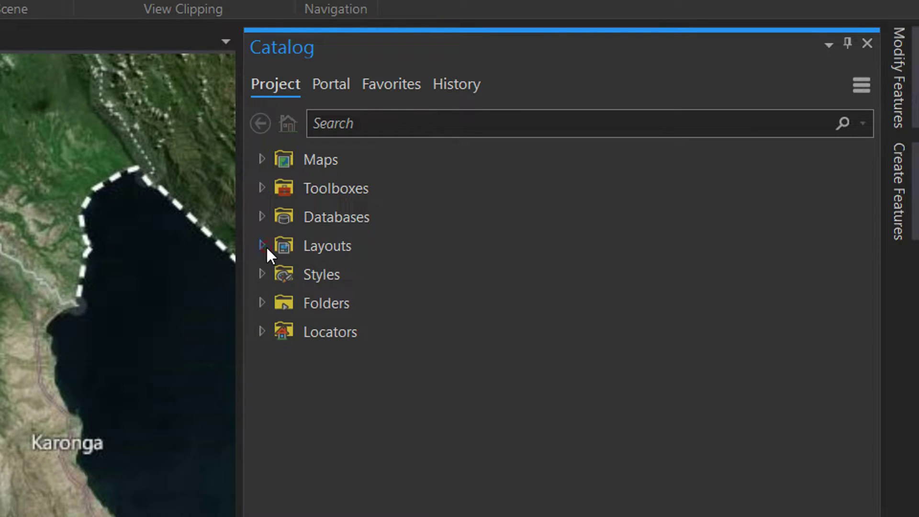
left_click(867, 44)
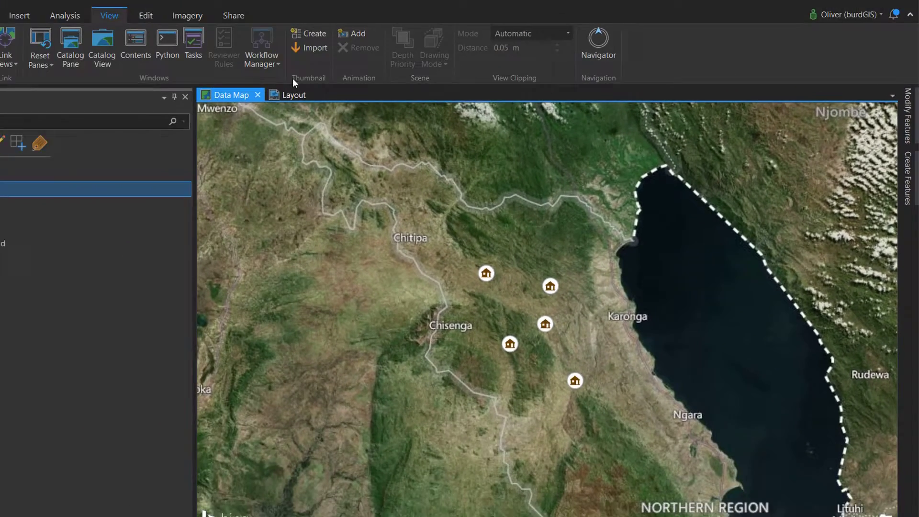
left_click(292, 94)
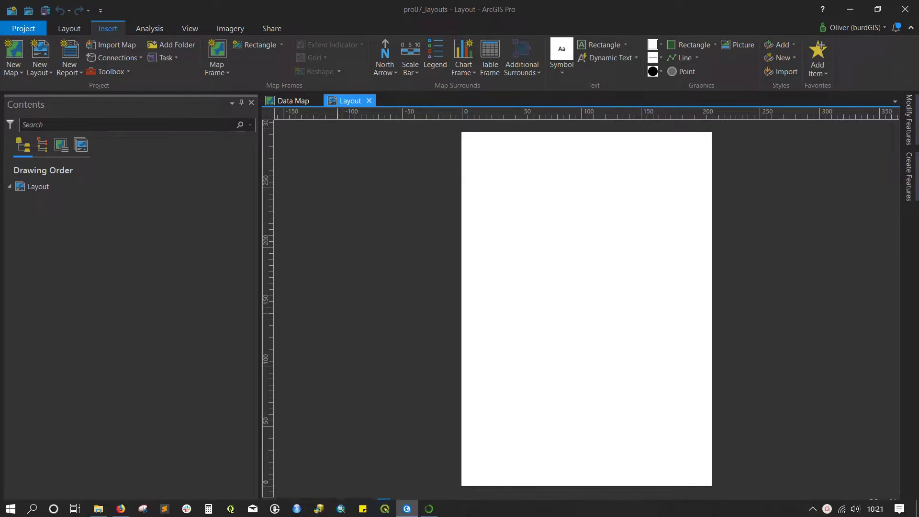
Draw a map frame using the Data extent 01 bookmark across nearly the whole page
left_click(221, 74)
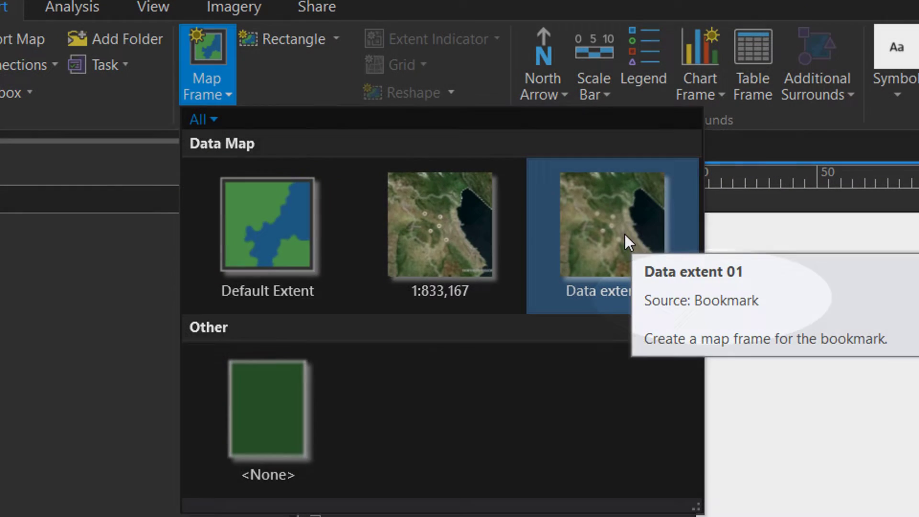
left_click(625, 234)
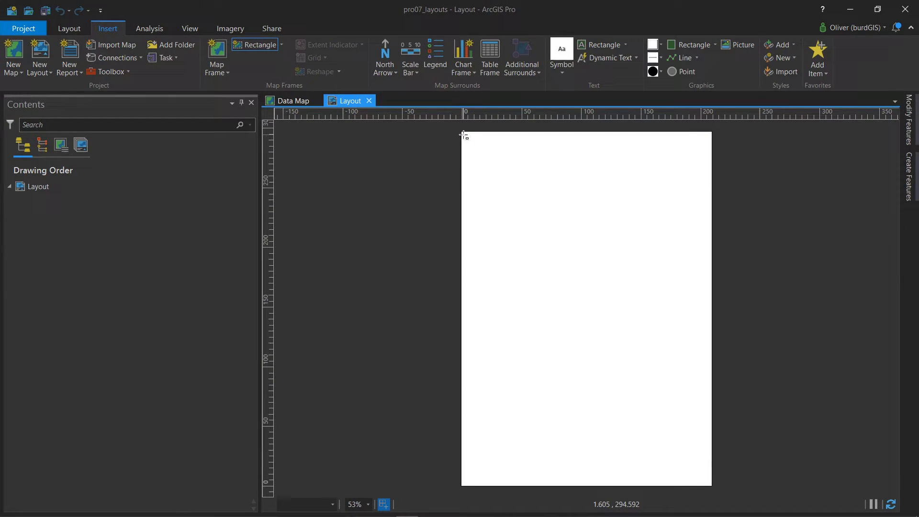
left_click_drag(463, 132, 714, 459)
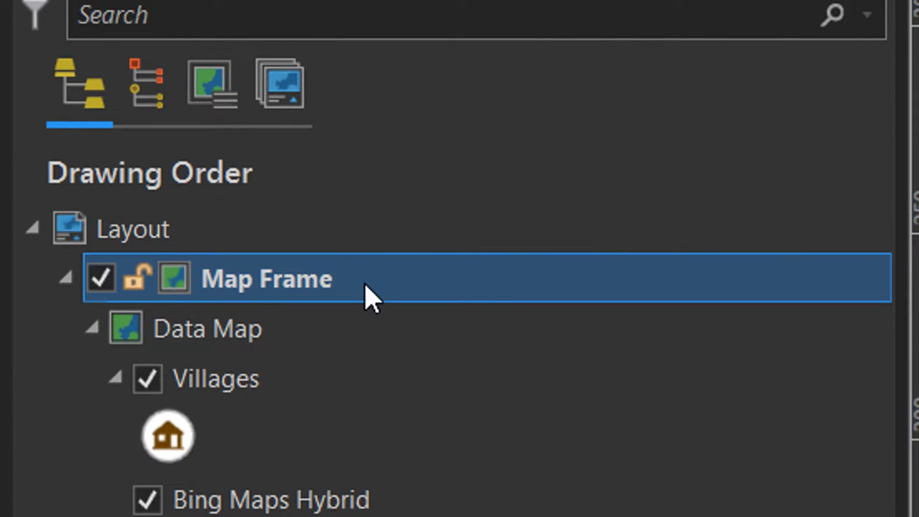
In the map frame's Placement properties, set width 210 mm and height 297 mm
right_click(368, 294)
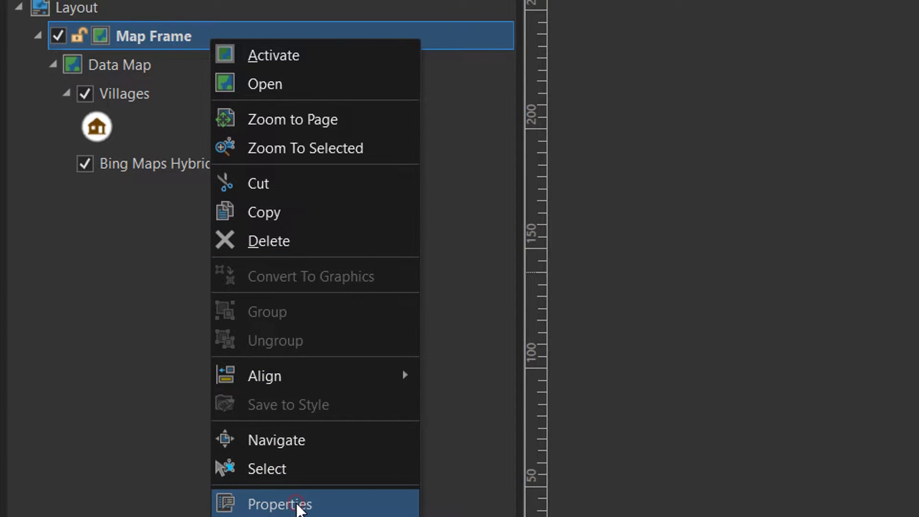
left_click(297, 503)
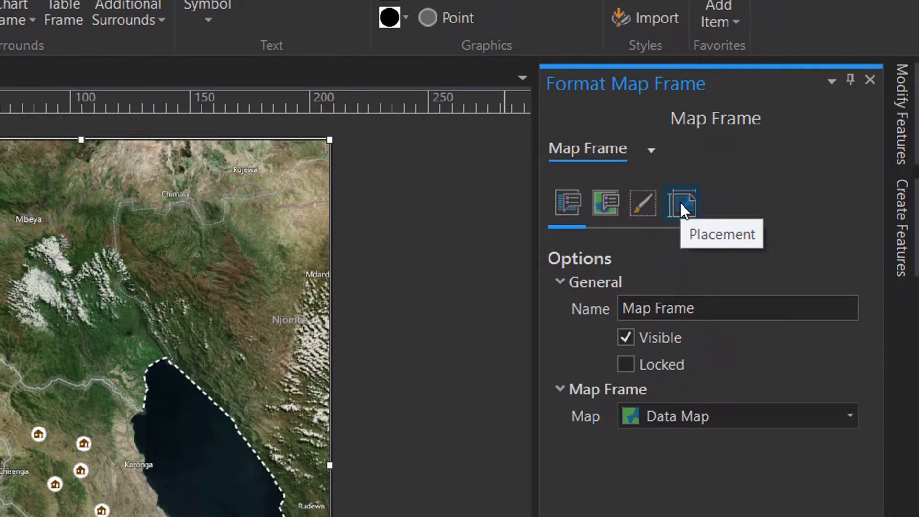
left_click(680, 204)
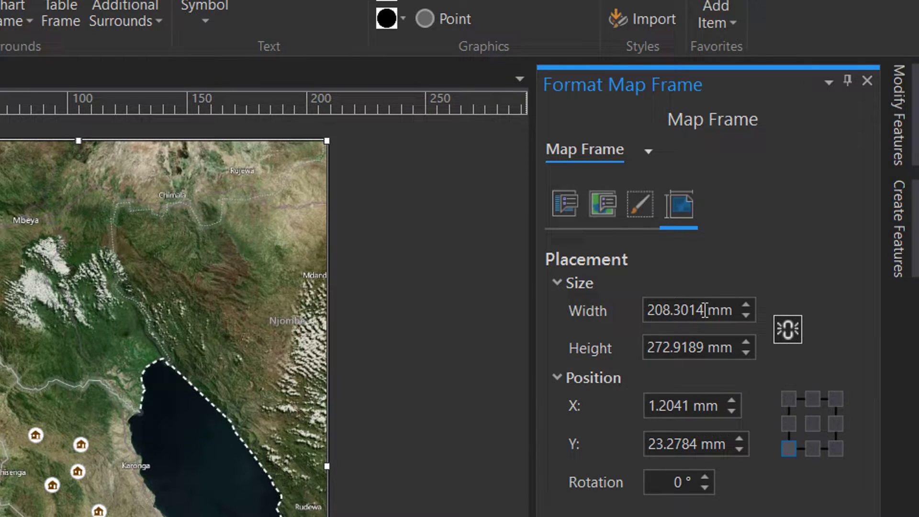
left_click_drag(703, 310, 576, 300)
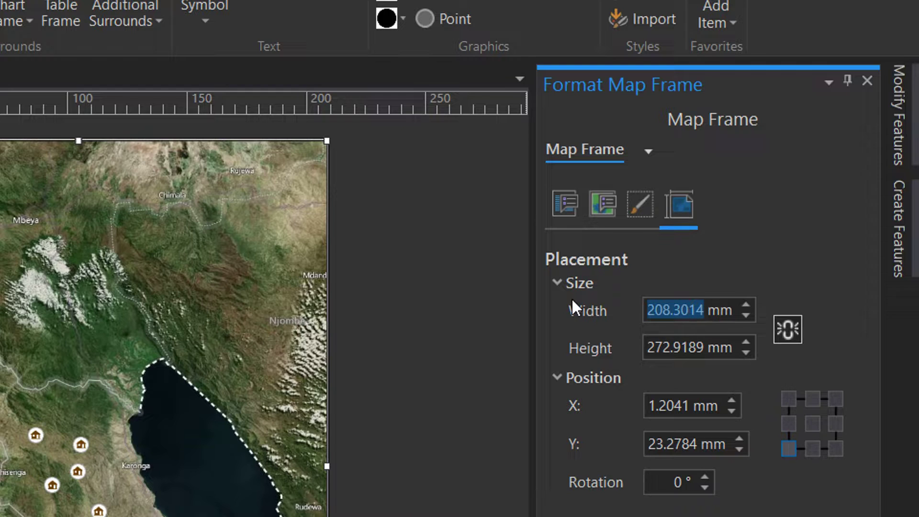
type("210")
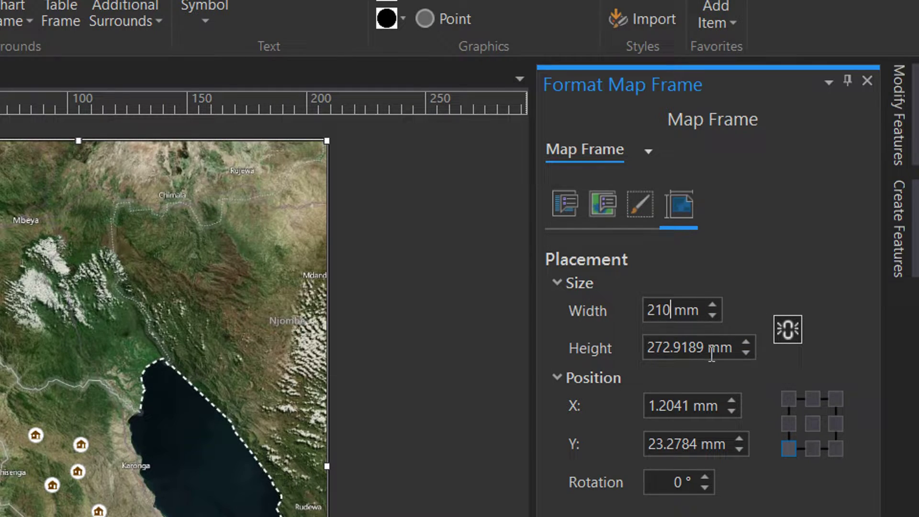
left_click_drag(712, 354, 558, 351)
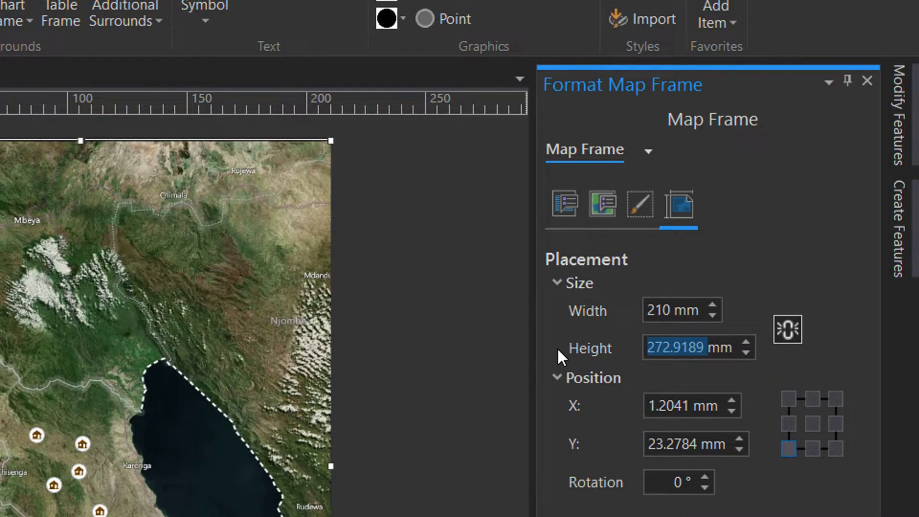
type("297")
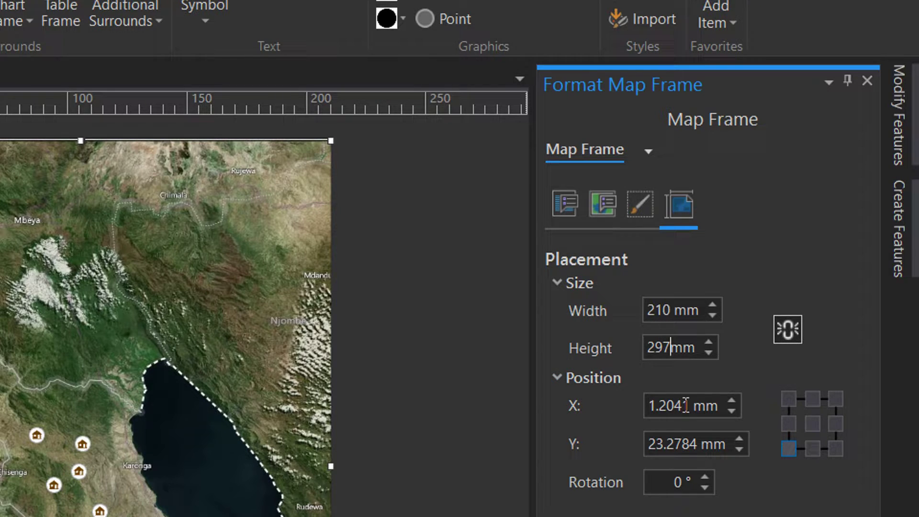
Set the map frame's X and Y position to 0 mm
left_click(732, 411)
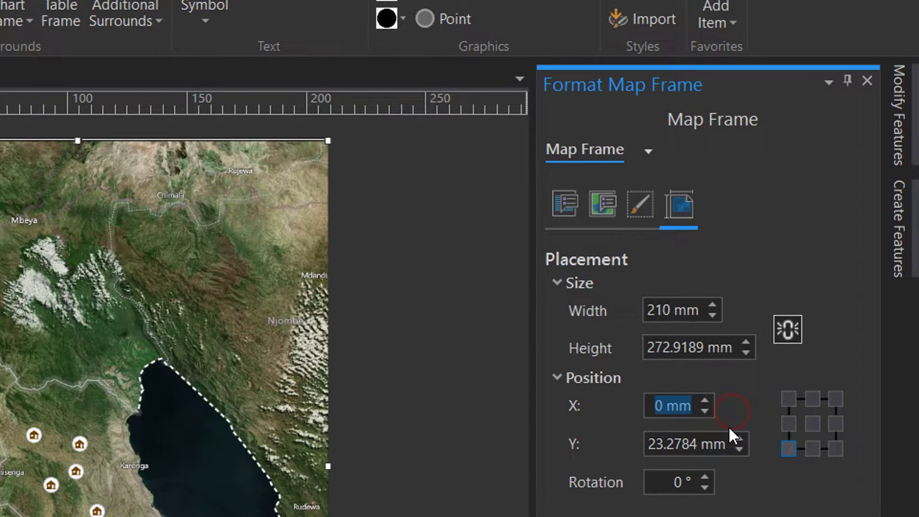
left_click(739, 449)
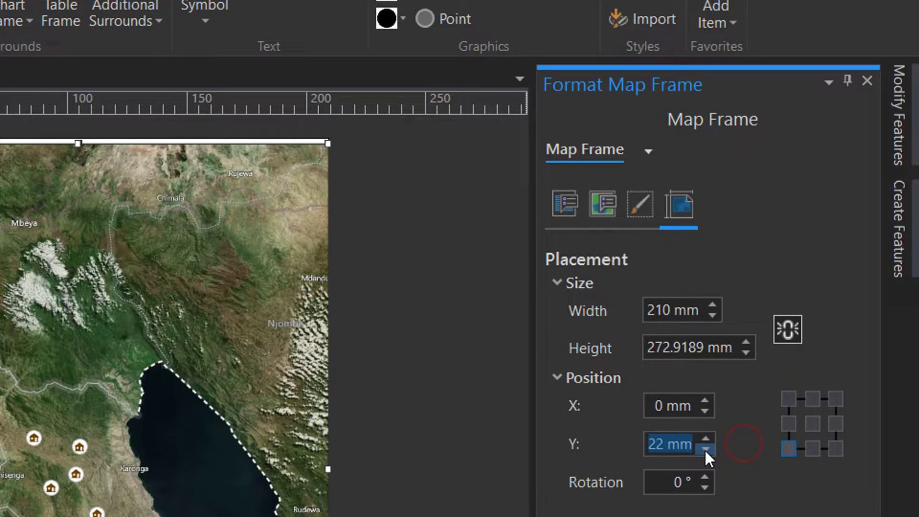
left_click(706, 450)
left_click(706, 450)
left_click(706, 450)
left_click(706, 450)
left_click(705, 450)
left_click(703, 449)
left_click(703, 449)
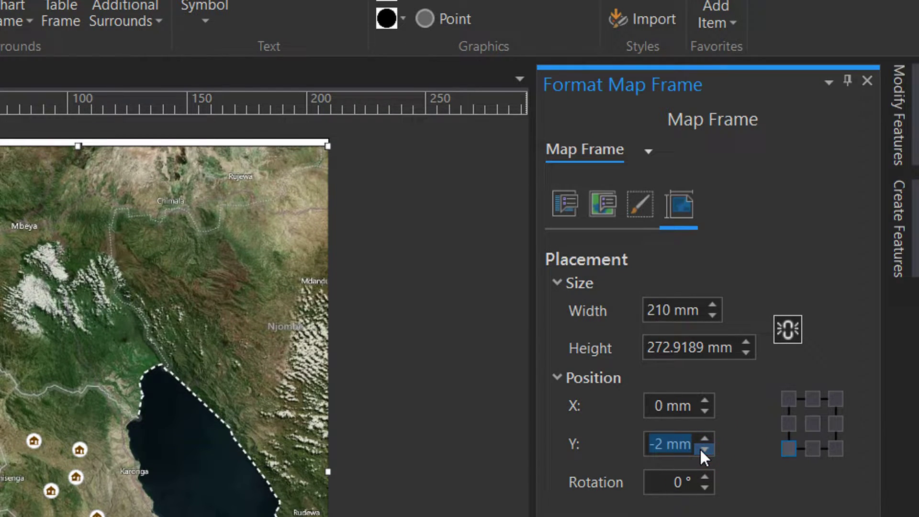
left_click(706, 439)
left_click(705, 437)
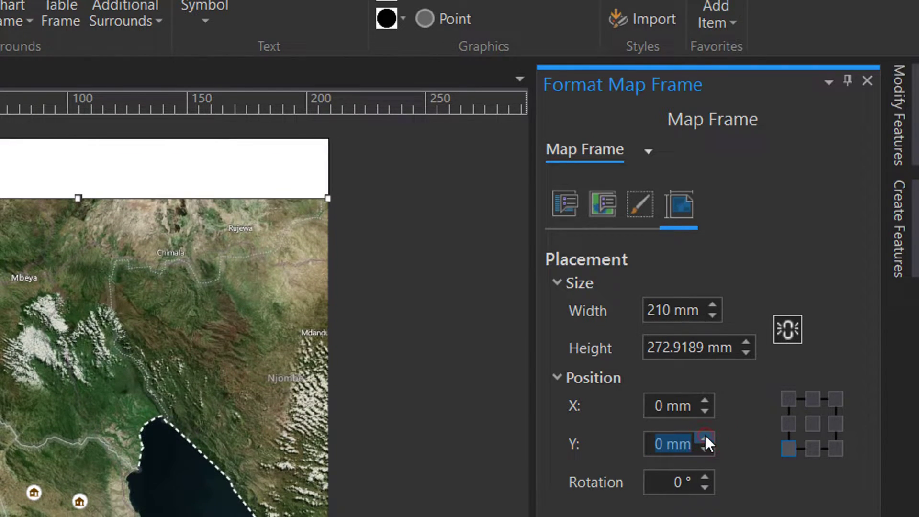
Correct the frame height to exactly 297 mm
left_click(663, 348)
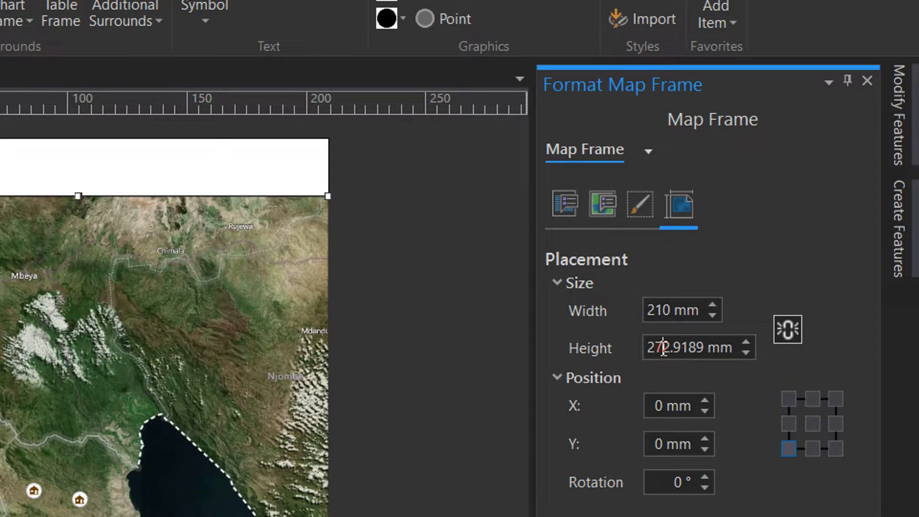
left_click_drag(667, 346, 710, 346)
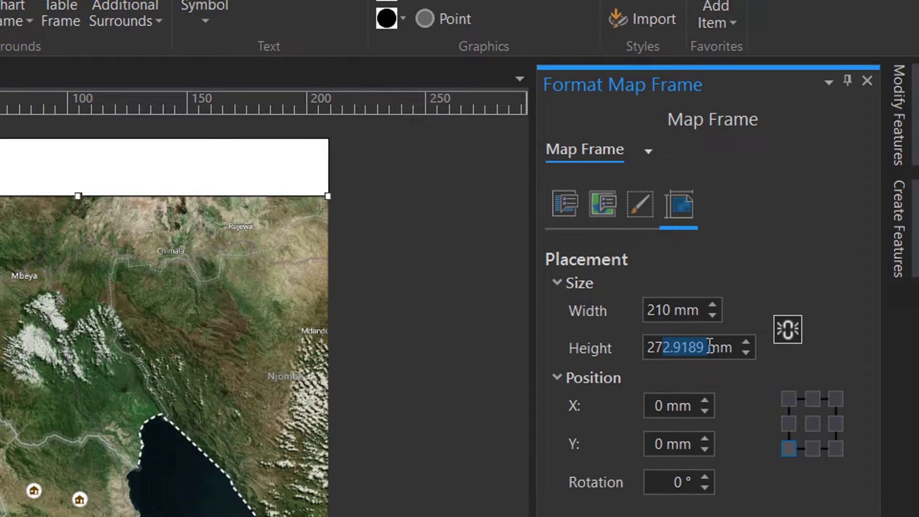
key("BackSpace")
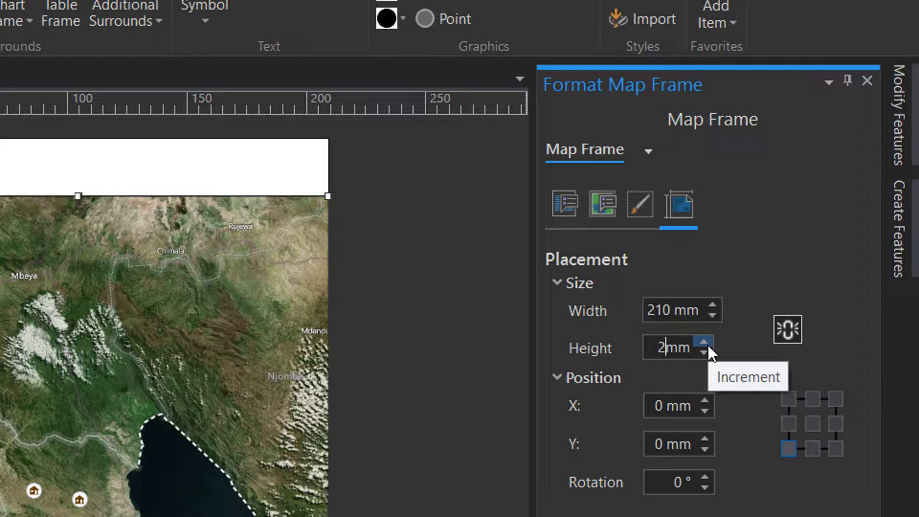
type("97")
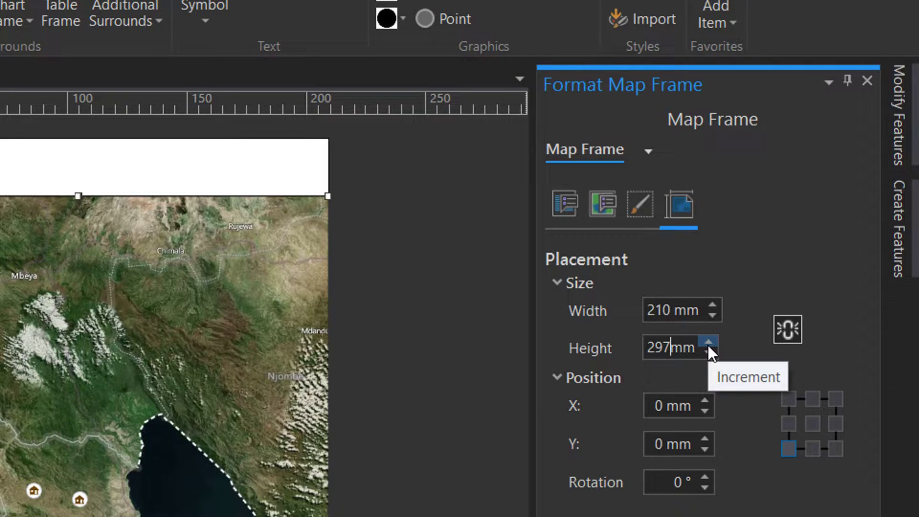
key("Return")
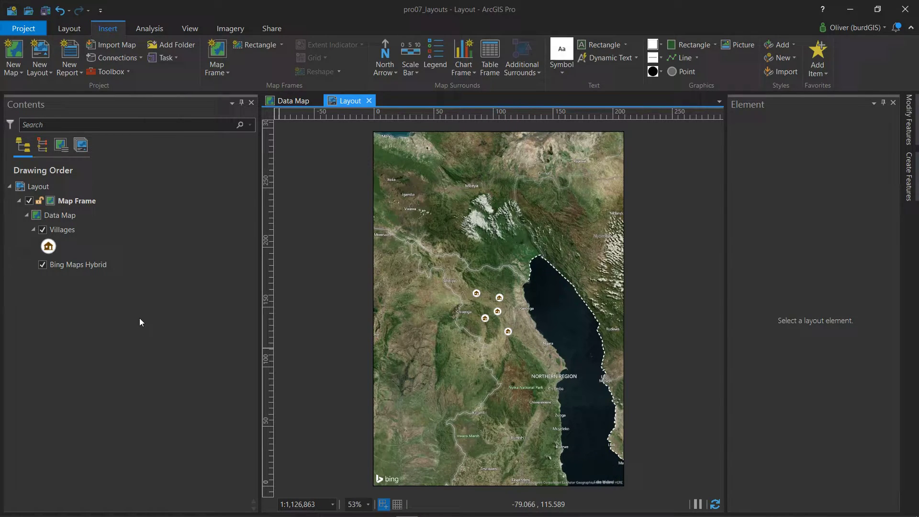
Select the Map Frame, check the Data Map tab, then return to the layout's New Map options
left_click(76, 201)
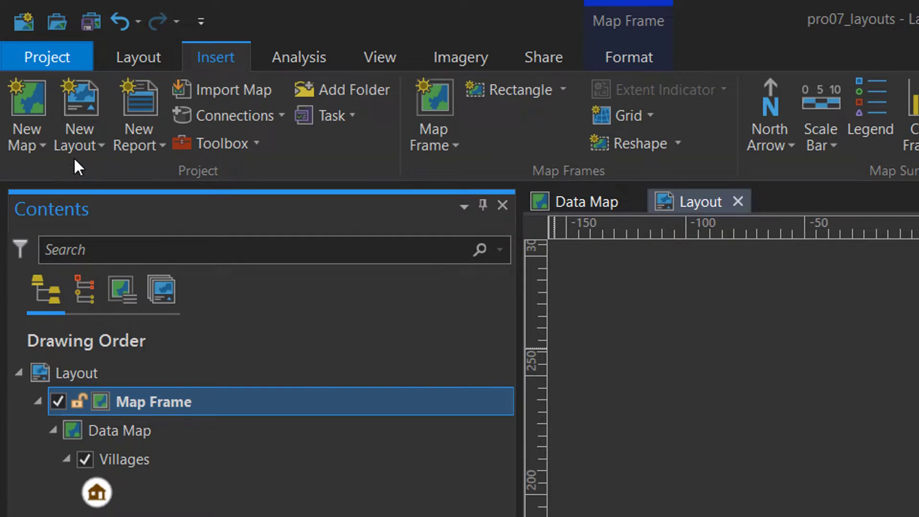
left_click(581, 200)
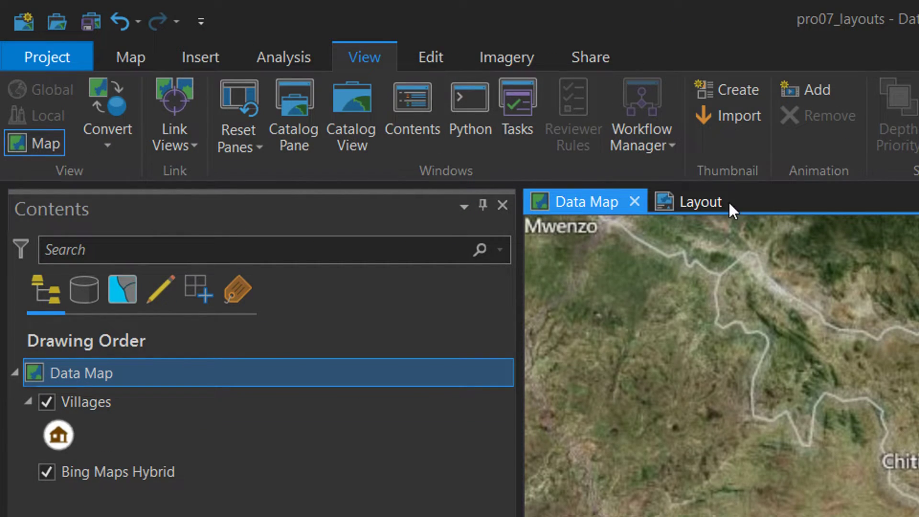
left_click(705, 202)
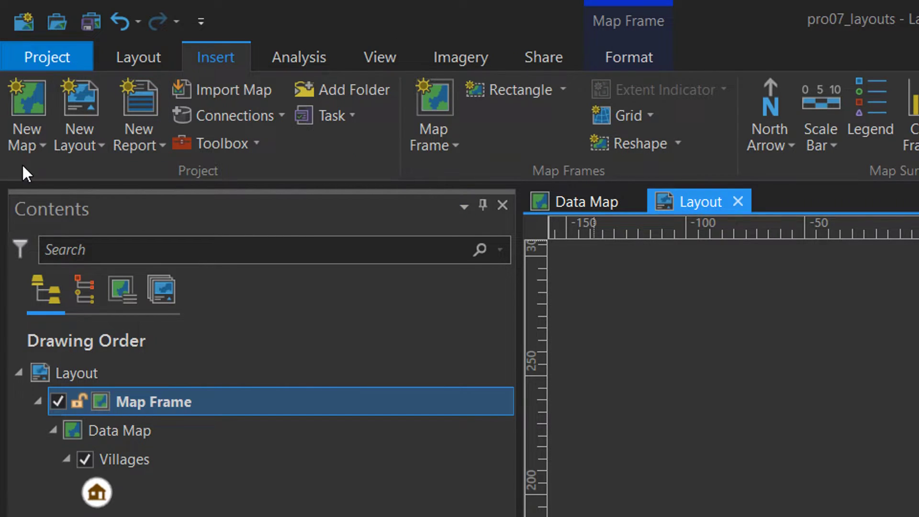
left_click(32, 143)
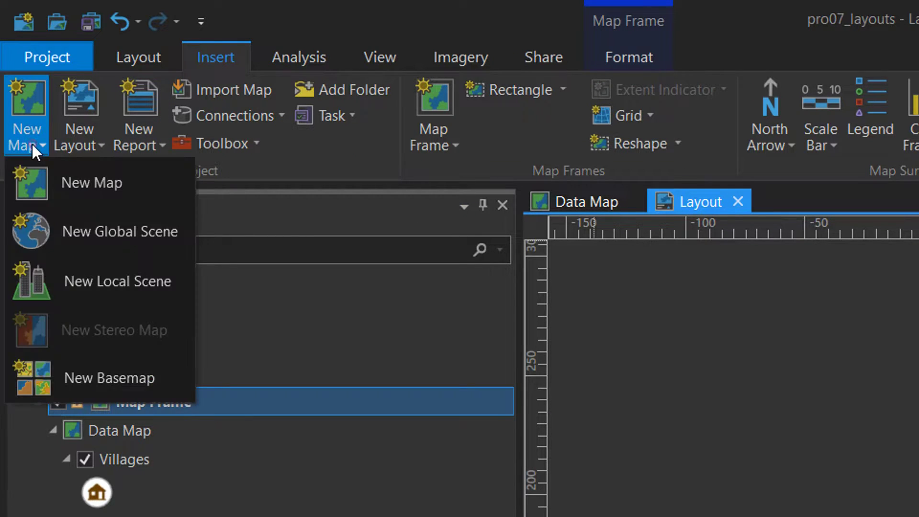
Create a new map and rename it 'Context Map'
left_click(93, 183)
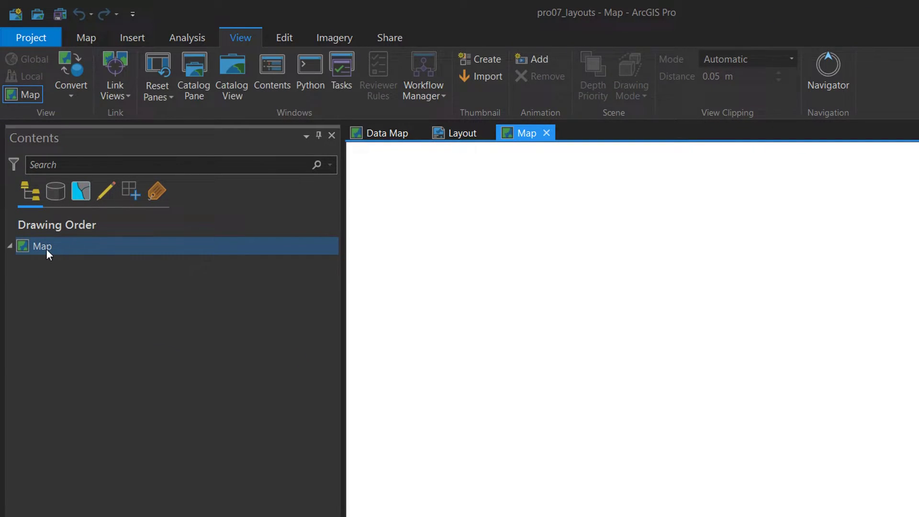
left_click(51, 246)
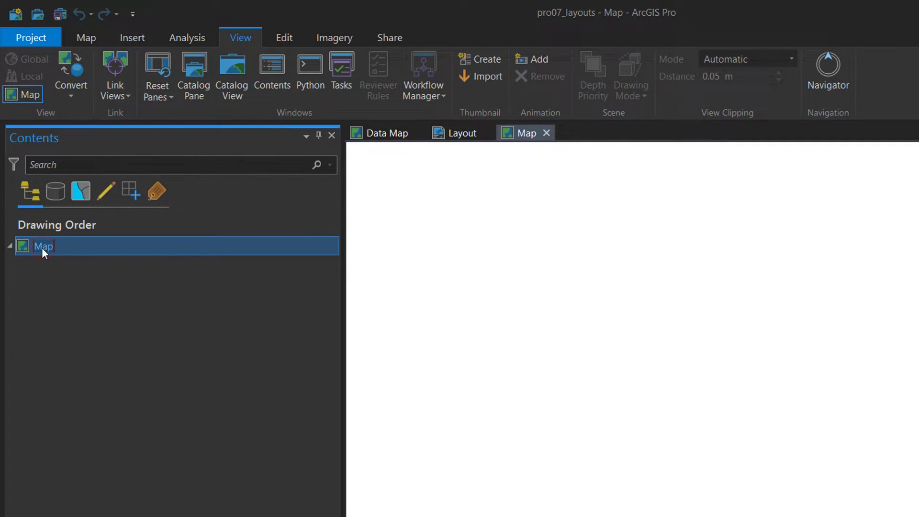
left_click(33, 246)
type("Context")
left_click(114, 289)
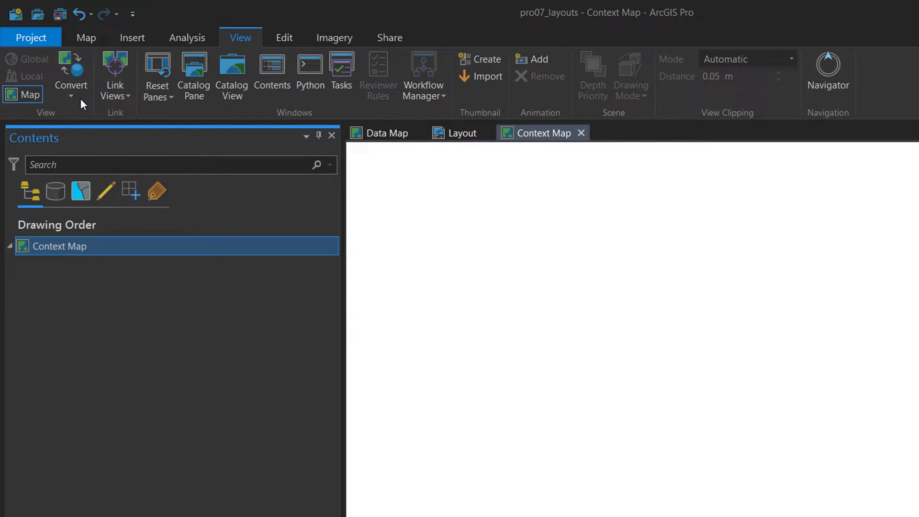
Set the Context Map's basemap to Light Gray Canvas
left_click(100, 36)
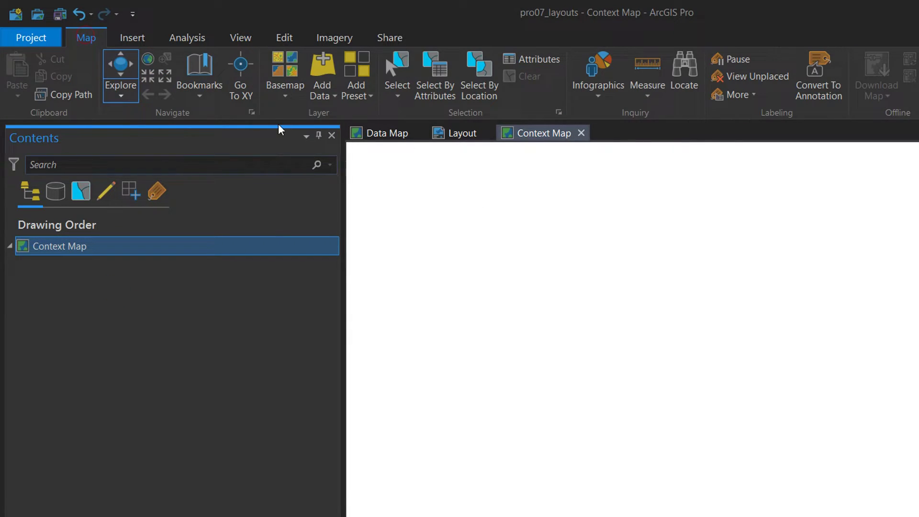
left_click(290, 96)
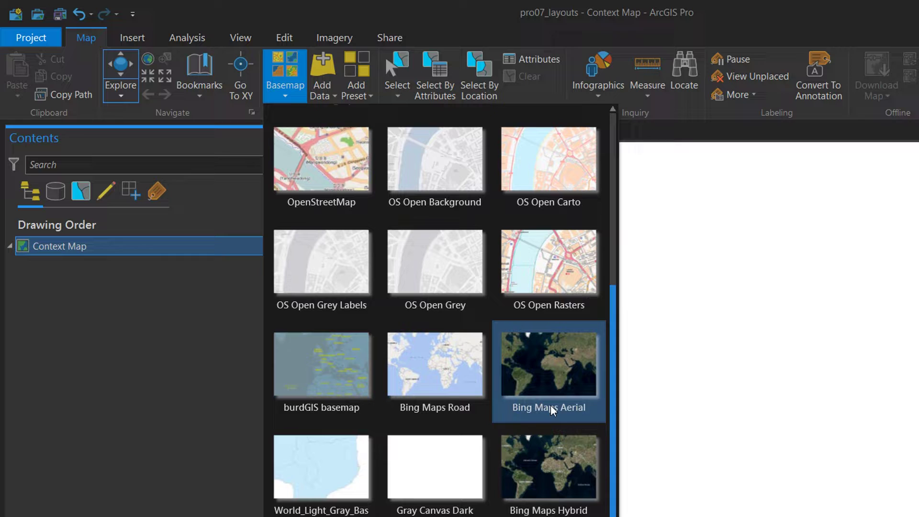
scroll(526, 379, "up", 2)
scroll(527, 379, "up", 2)
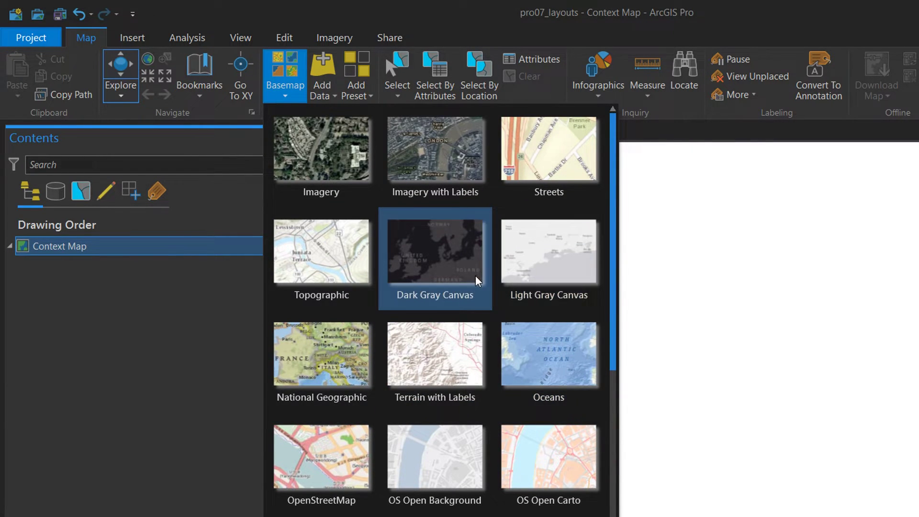
left_click(564, 267)
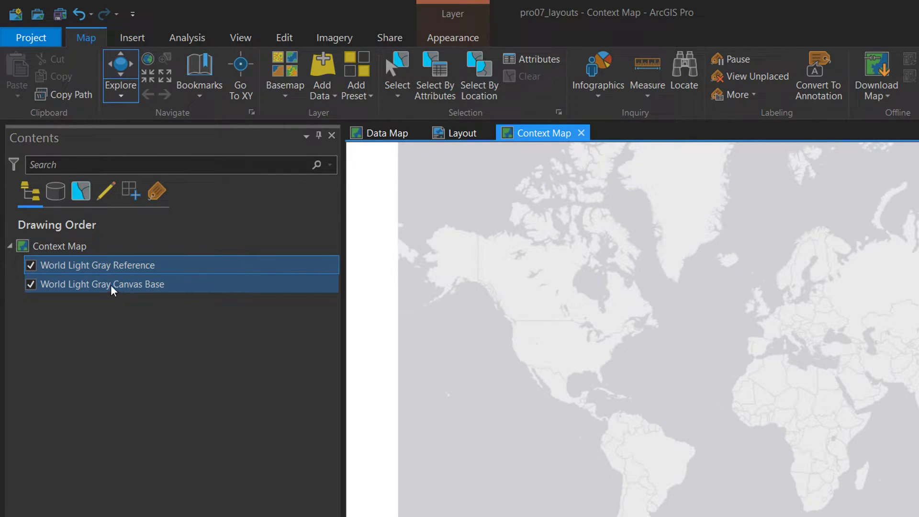
Pan and zoom the world map in toward southern Africa
left_click(115, 285)
left_click(123, 264)
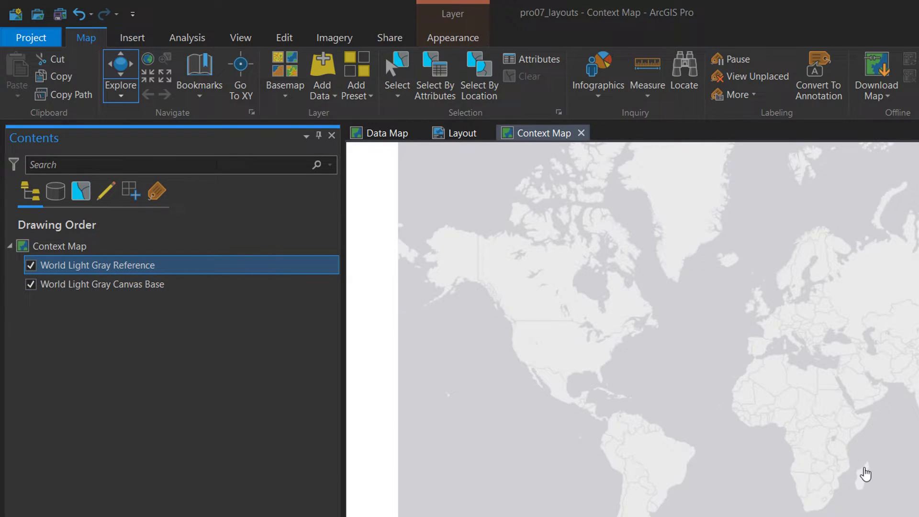
left_click_drag(825, 433, 726, 386)
scroll(747, 417, "up", 3)
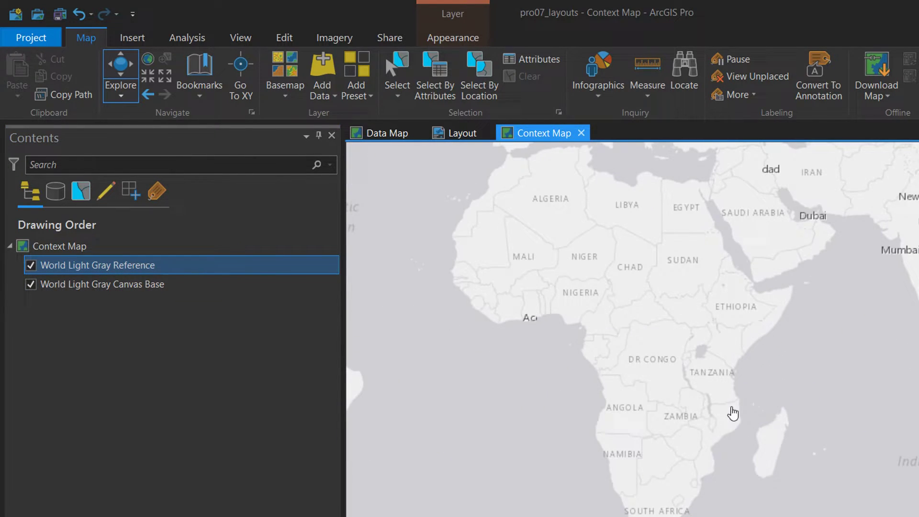
scroll(692, 382, "up", 2)
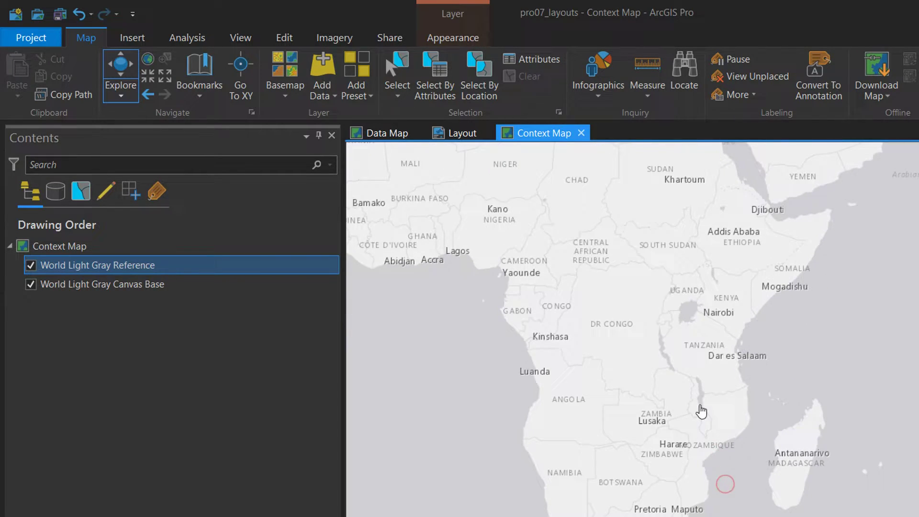
scroll(706, 426, "up", 2)
left_click_drag(706, 427, 705, 362)
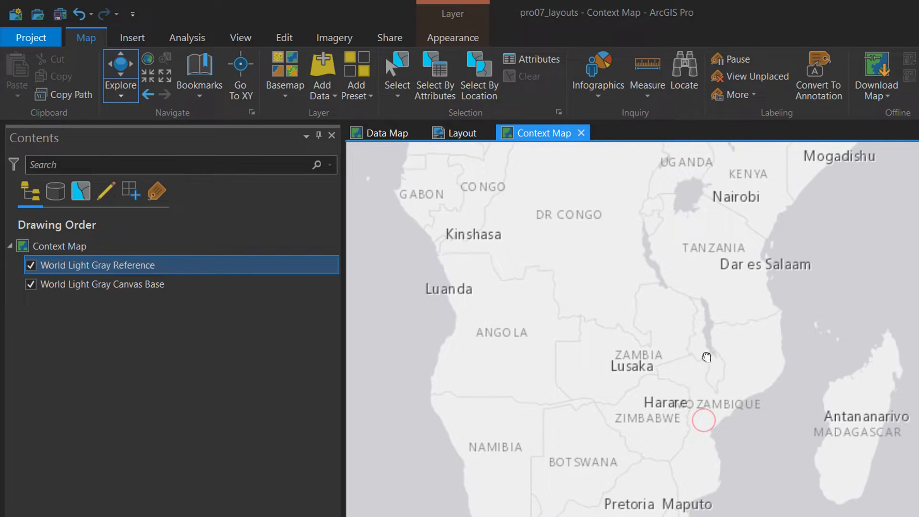
Fine-tune the view so southern Africa, Angola to Madagascar, fills the map
scroll(718, 355, "up", 1)
scroll(721, 357, "down", 1)
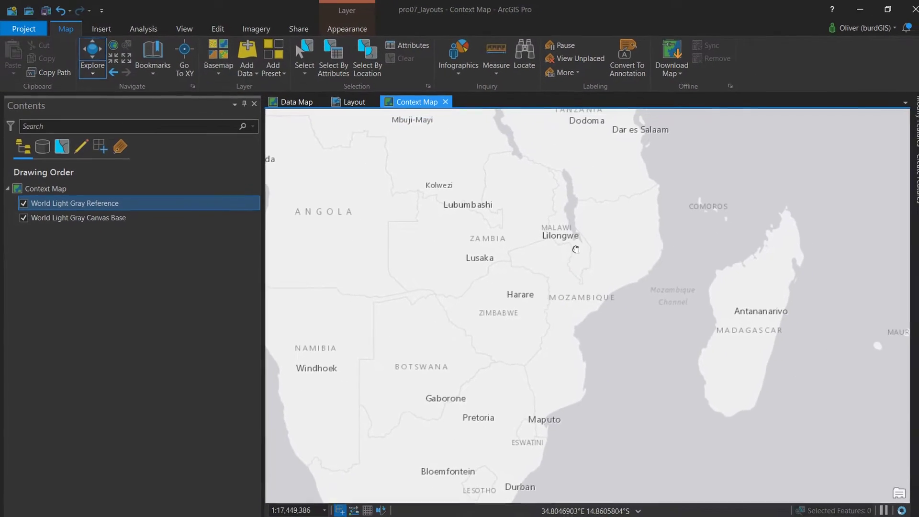
left_click_drag(576, 250, 595, 209)
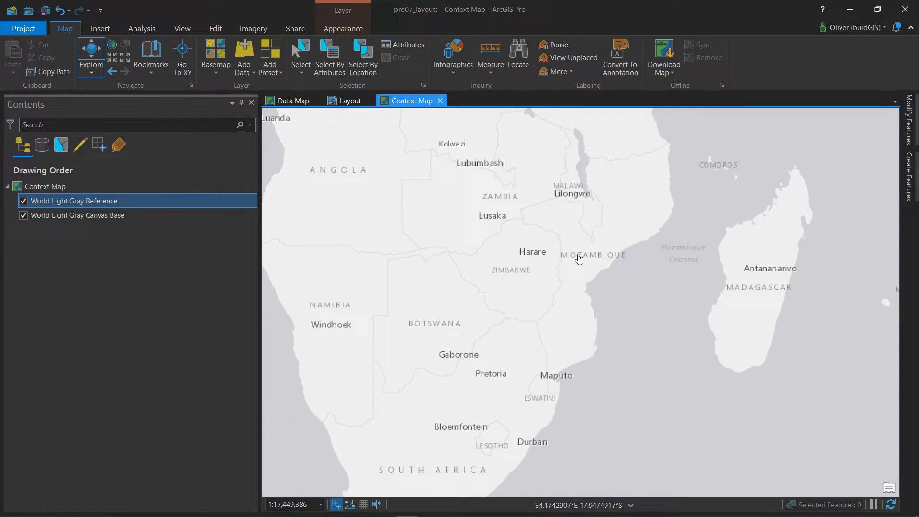
left_click_drag(579, 259, 620, 243)
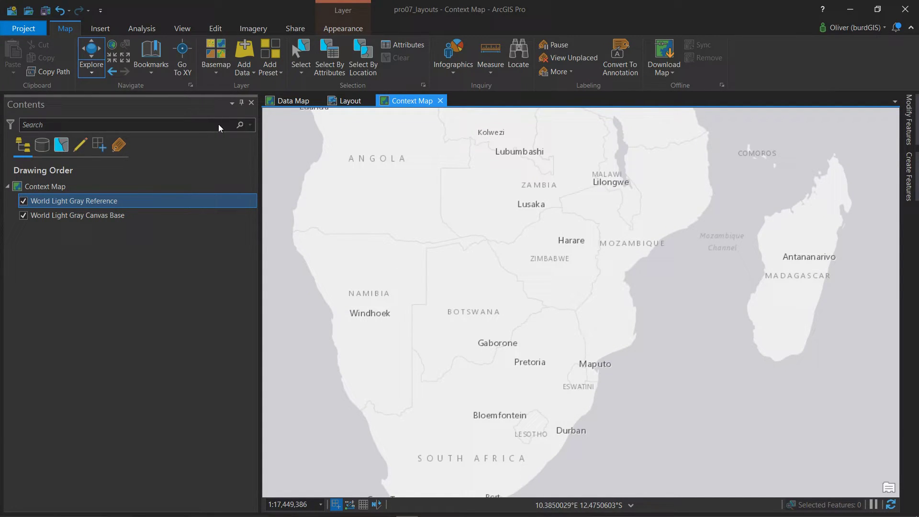
left_click(31, 220, "ctrl")
left_click(30, 219, "ctrl")
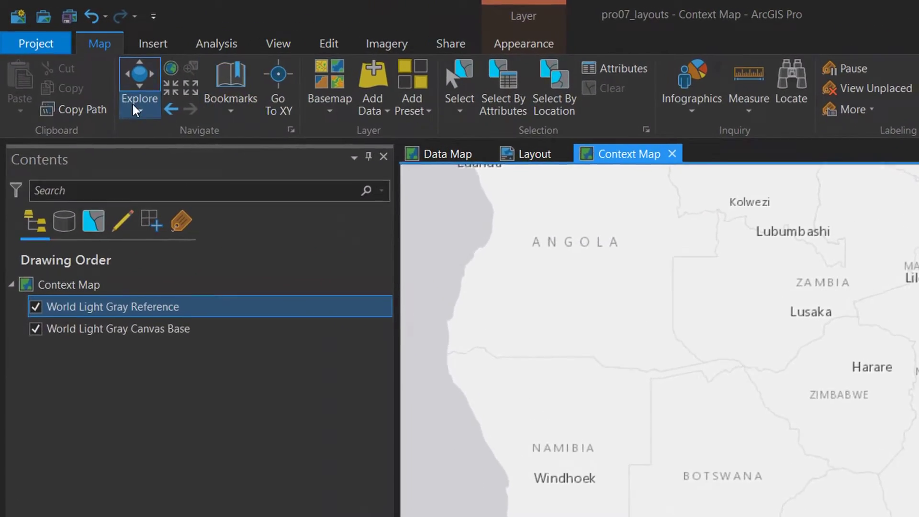
Bookmark the southern Africa view as 'context Map 01'
left_click(261, 114)
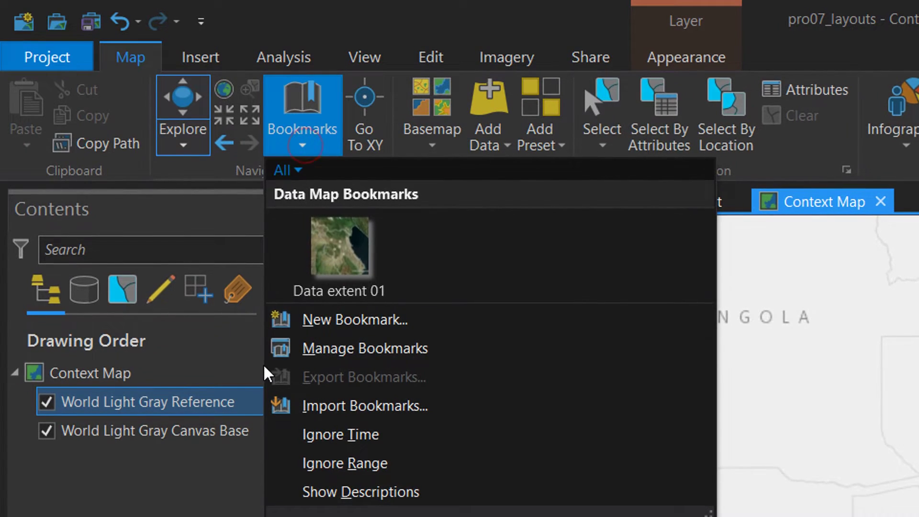
left_click(324, 328)
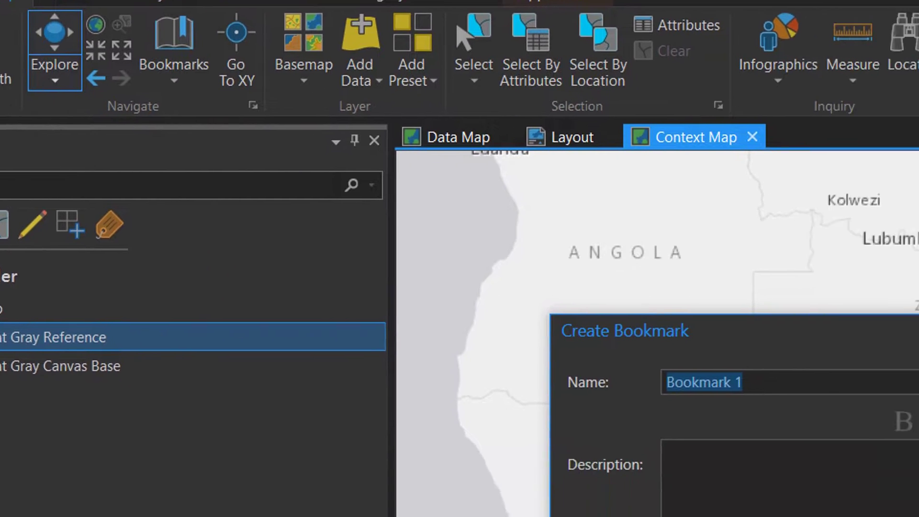
type("context Map 01")
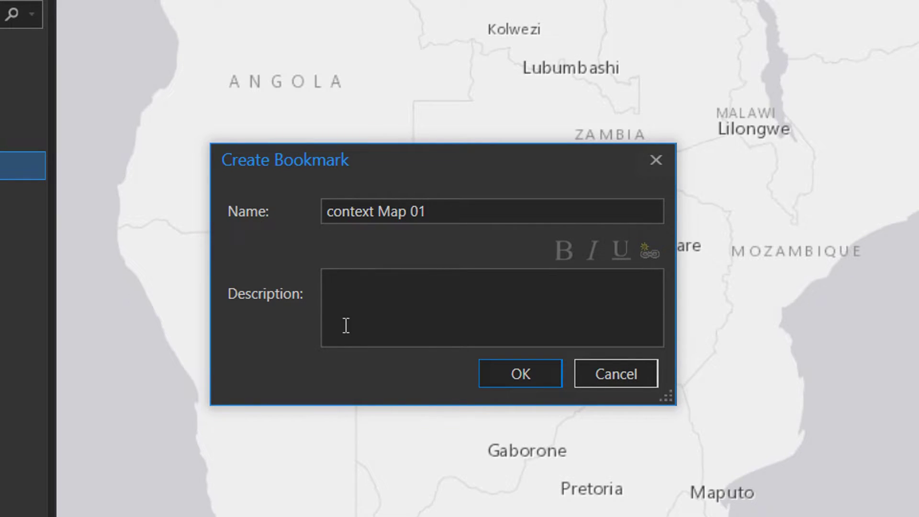
left_click(520, 374)
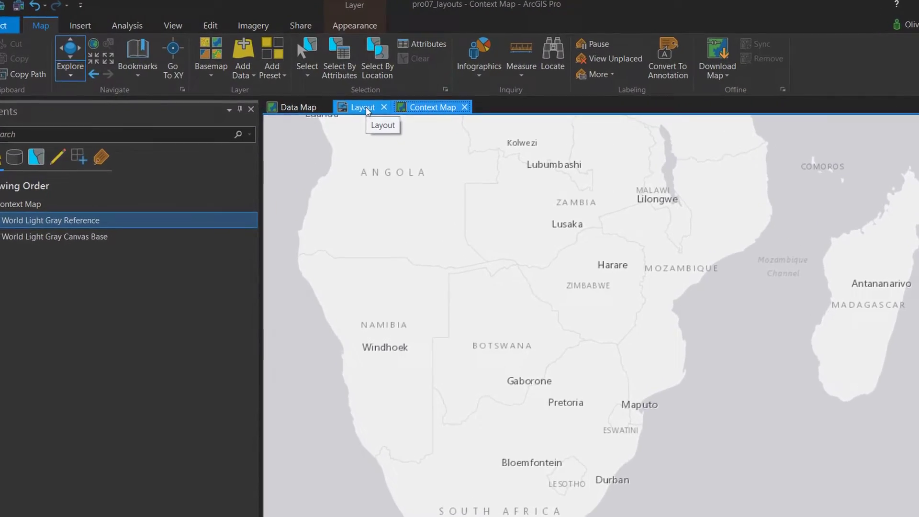
Insert a map frame from the context Map 01 bookmark at the page's upper-right corner
left_click(353, 100)
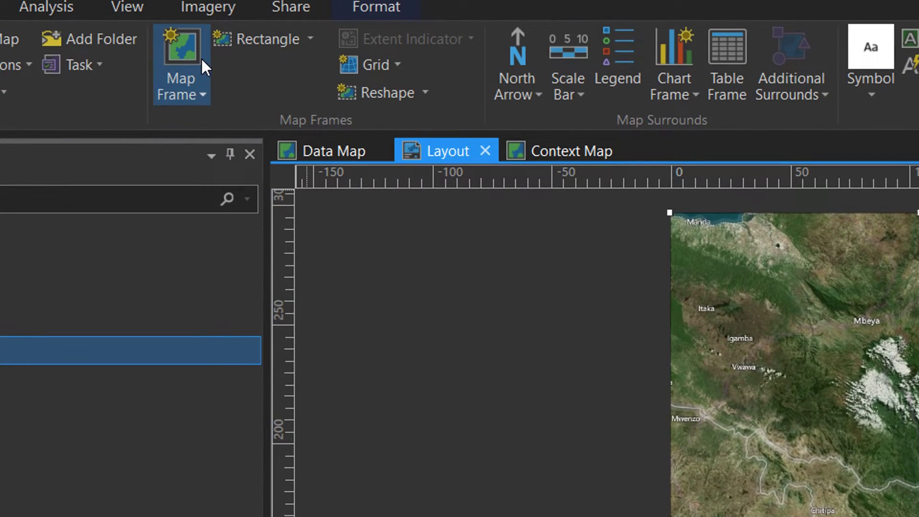
left_click(196, 92)
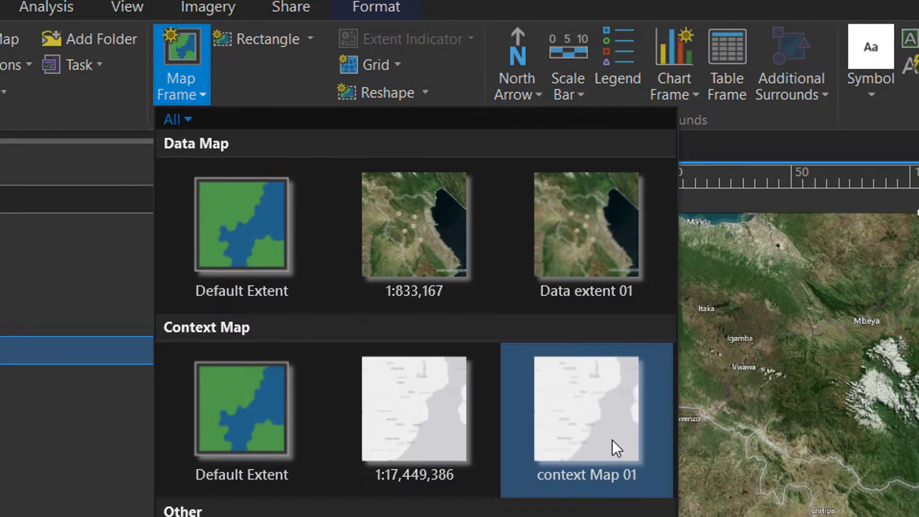
left_click(582, 418)
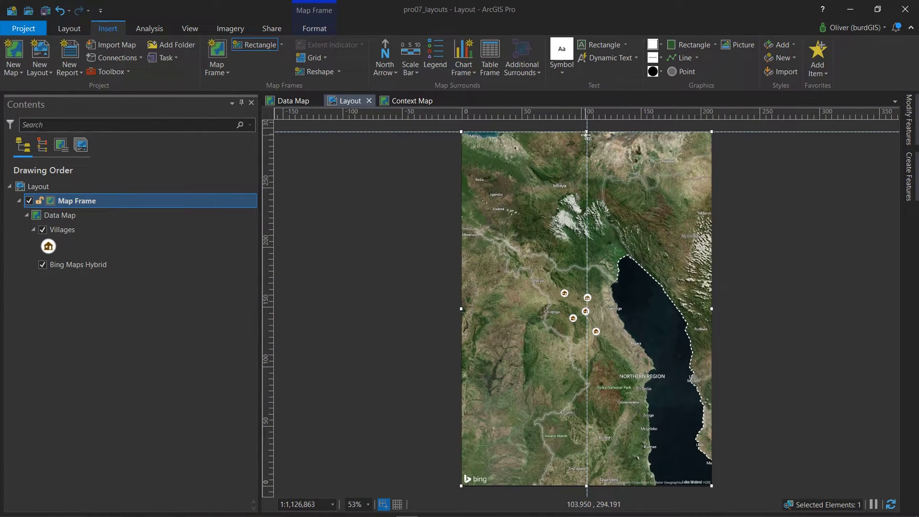
left_click_drag(587, 135, 714, 235)
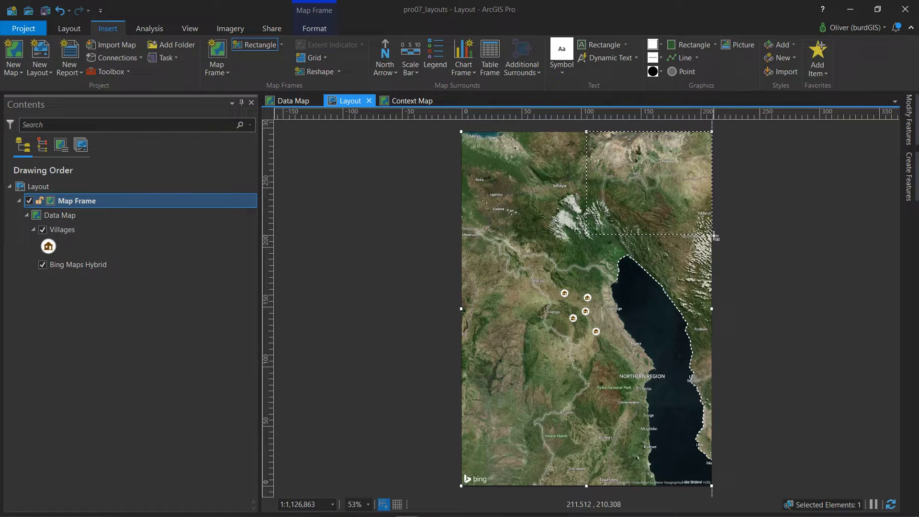
left_click_drag(714, 236, 714, 237)
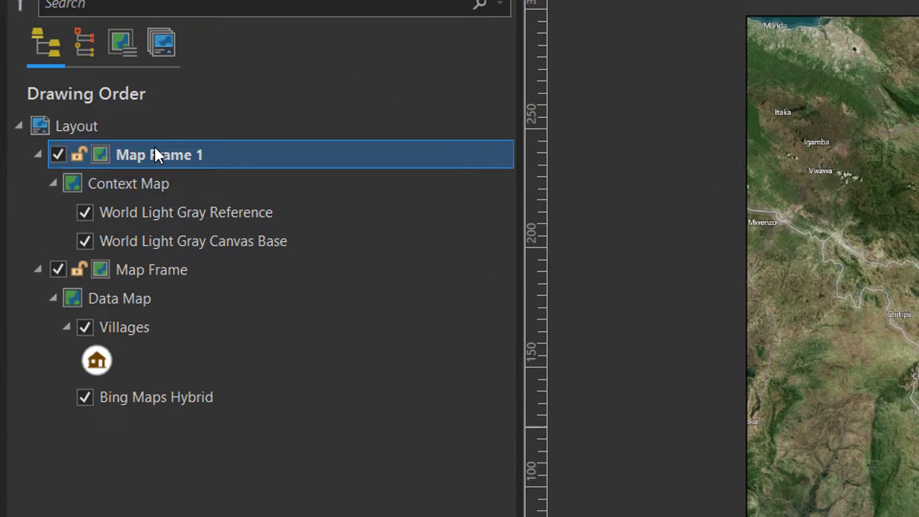
Rename the frame holding the Data Map to 'Data map frame'
left_click(134, 273)
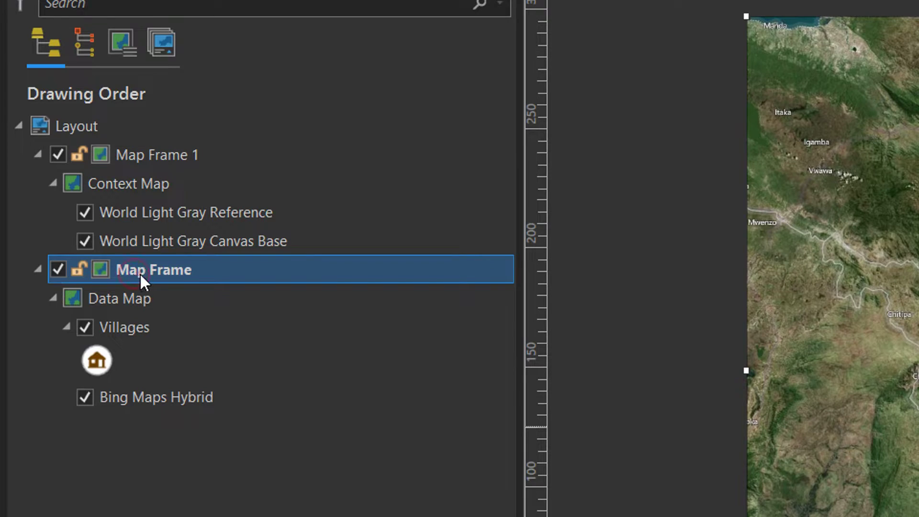
left_click(140, 273)
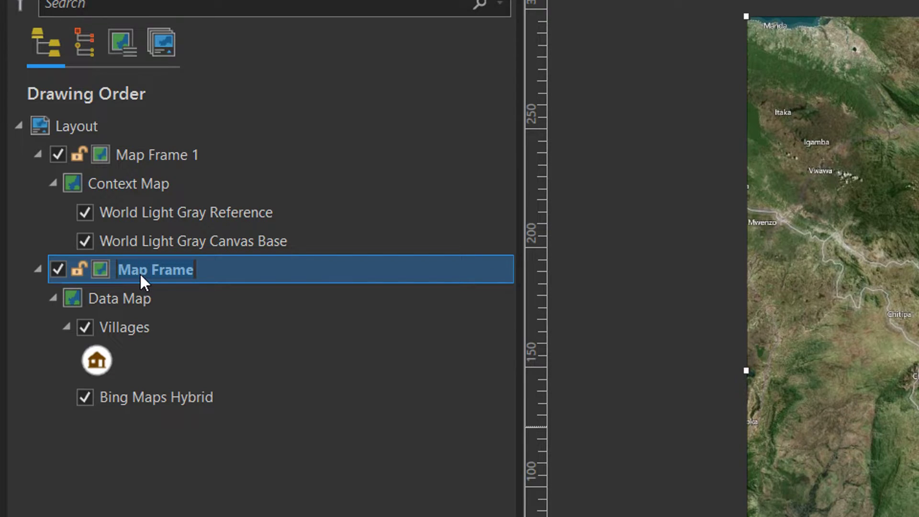
type("Data m")
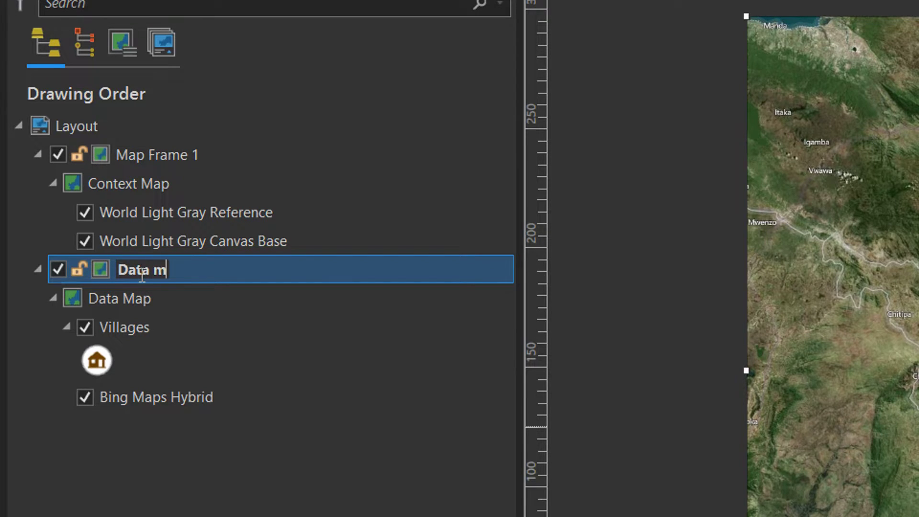
type("ap frame")
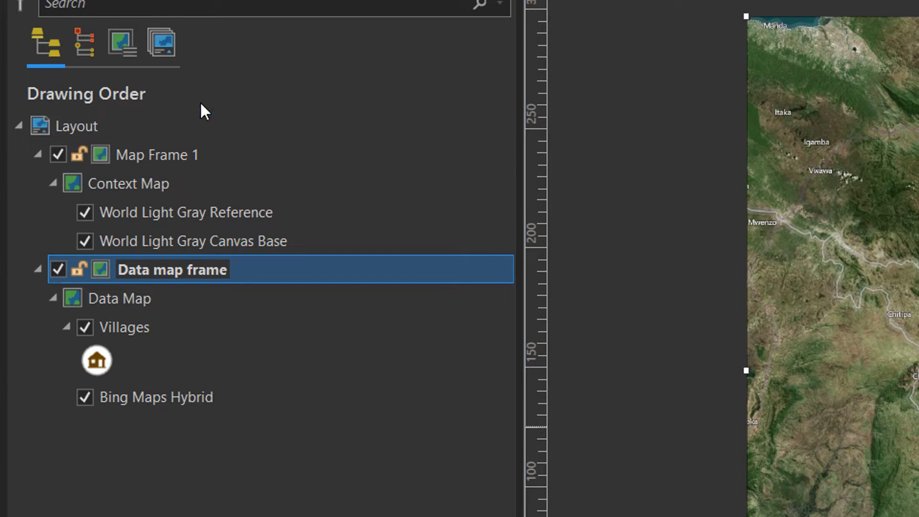
Rename Map Frame 1 to 'Context map frame'
left_click(150, 157)
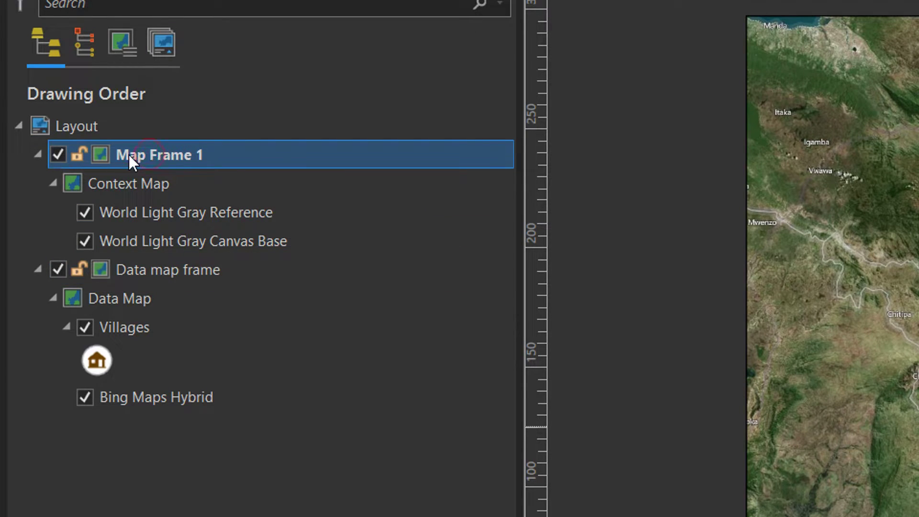
left_click(128, 154)
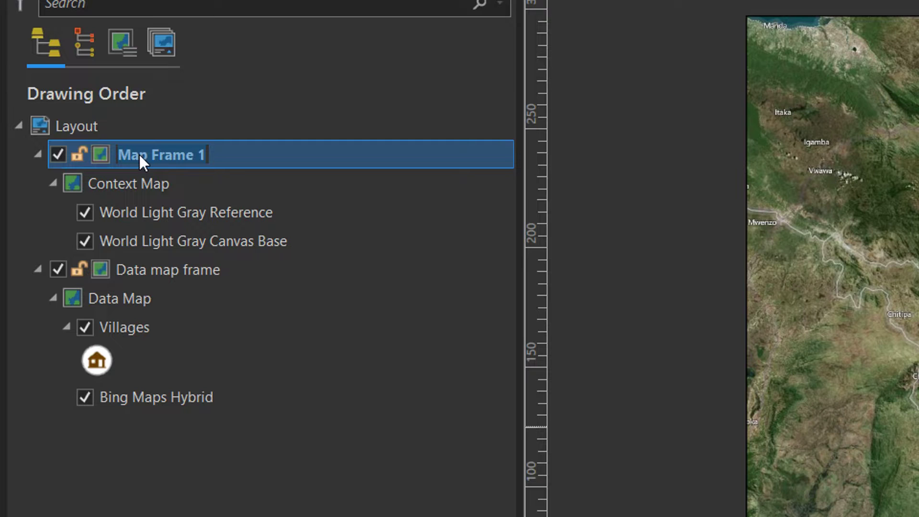
type("Cortes")
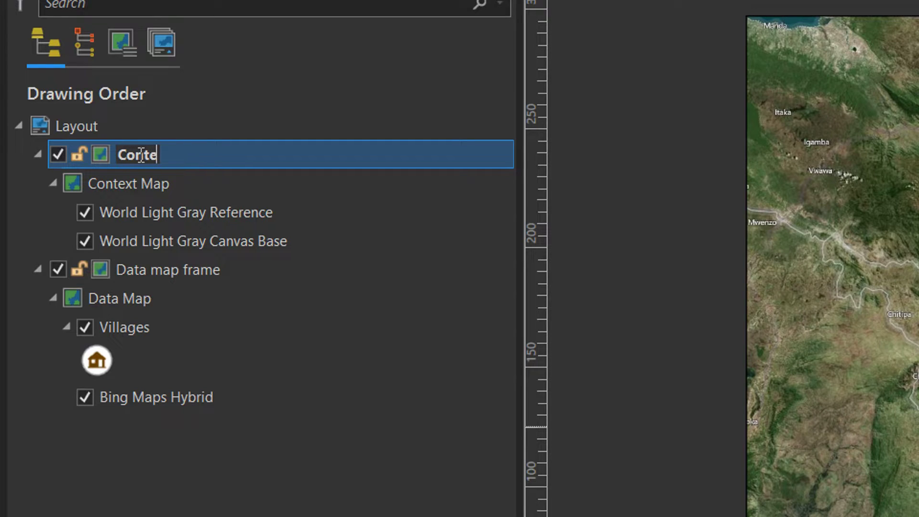
type("xt map ")
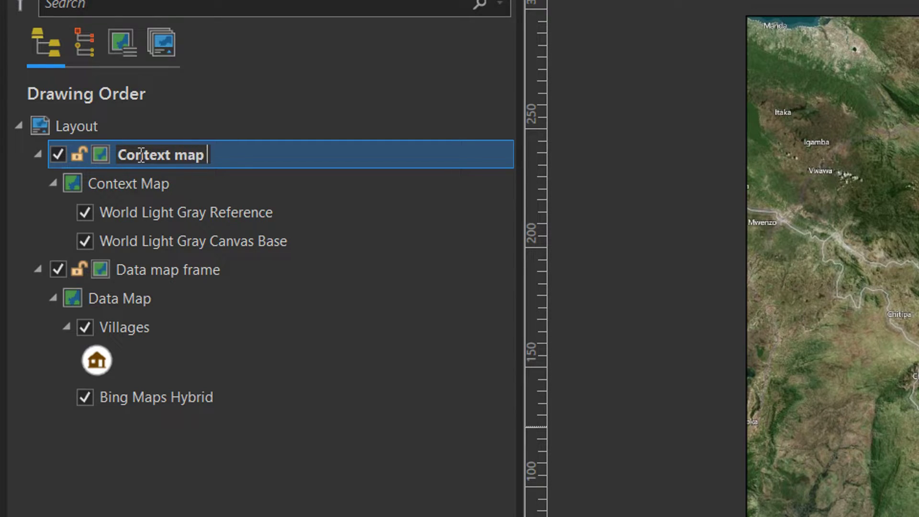
type("frame")
key("Return")
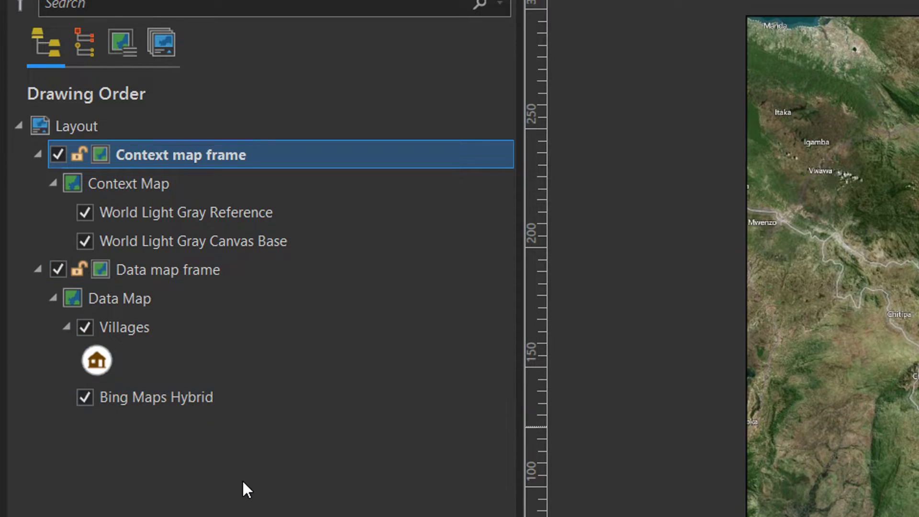
left_click(242, 480)
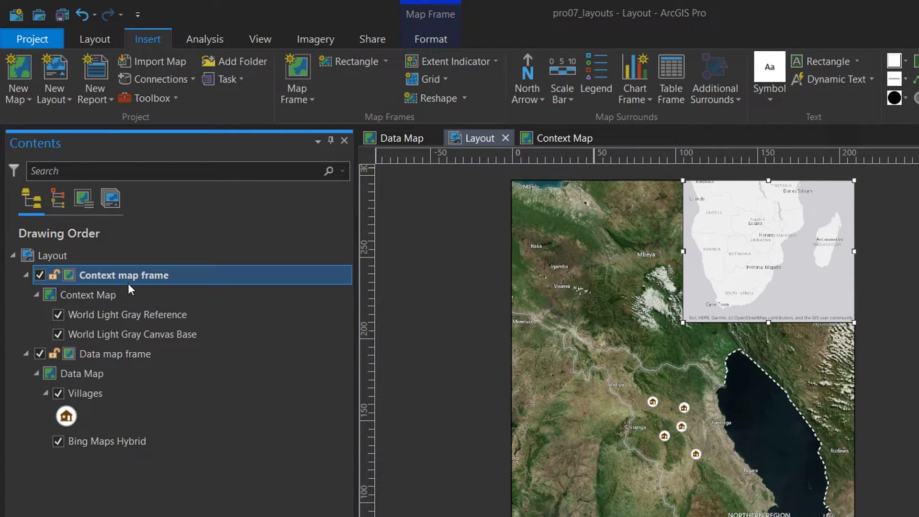
Add a red-outlined extent indicator of the Data map frame to the context map
left_click(496, 61)
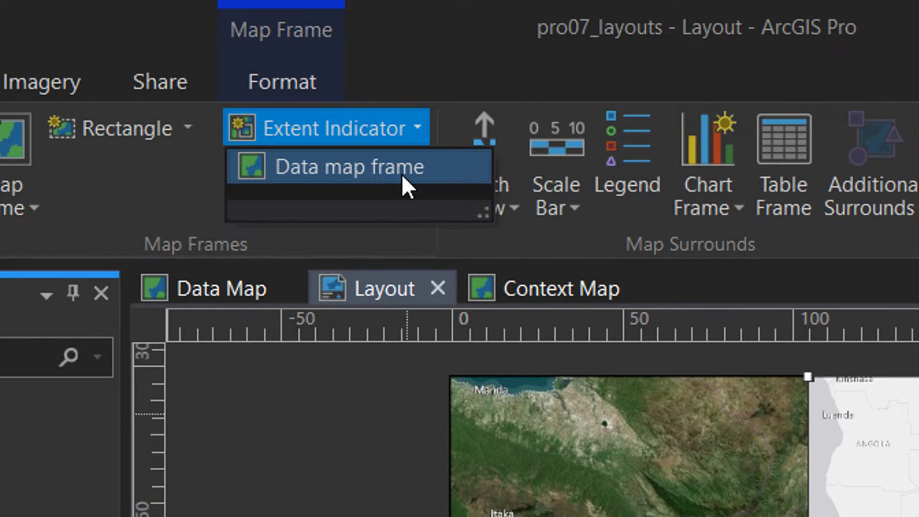
left_click(401, 174)
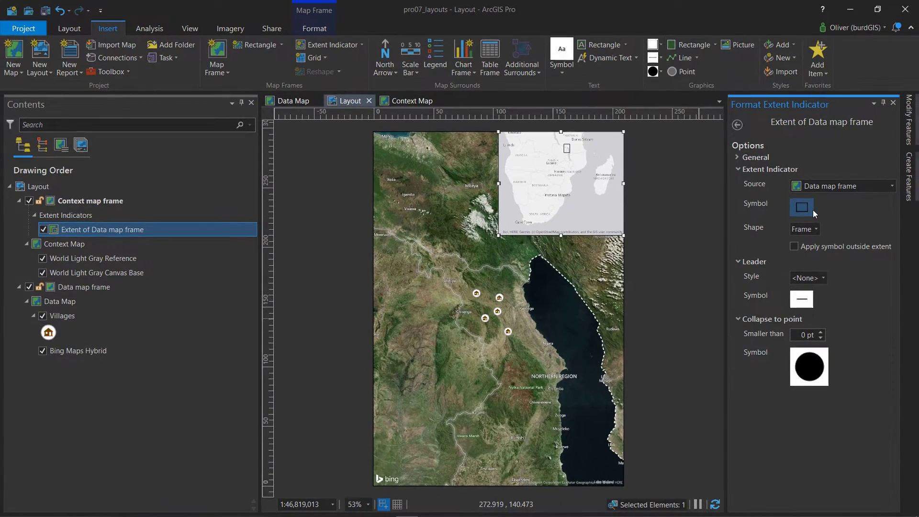
left_click(804, 210)
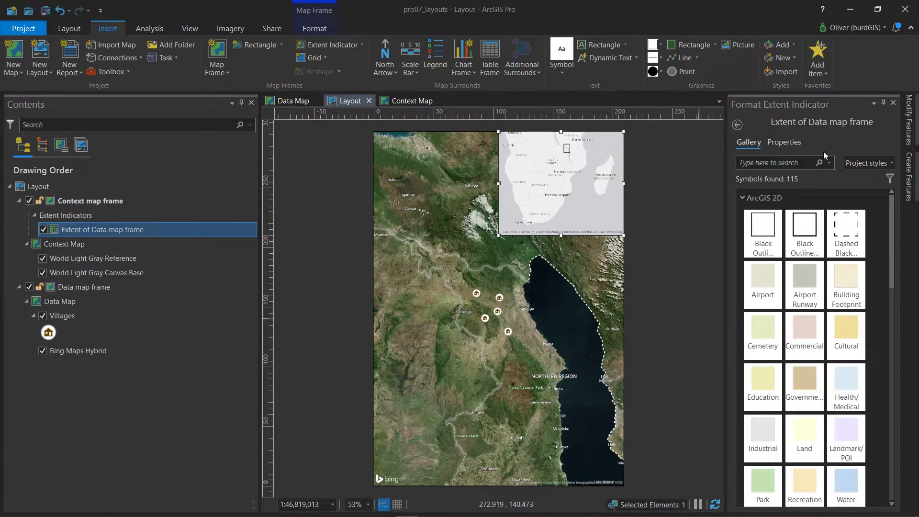
left_click(785, 143)
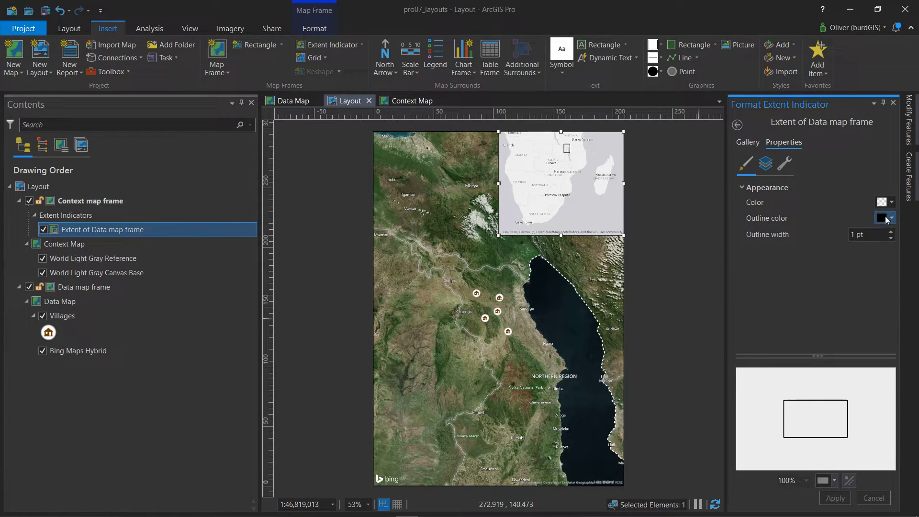
left_click(884, 218)
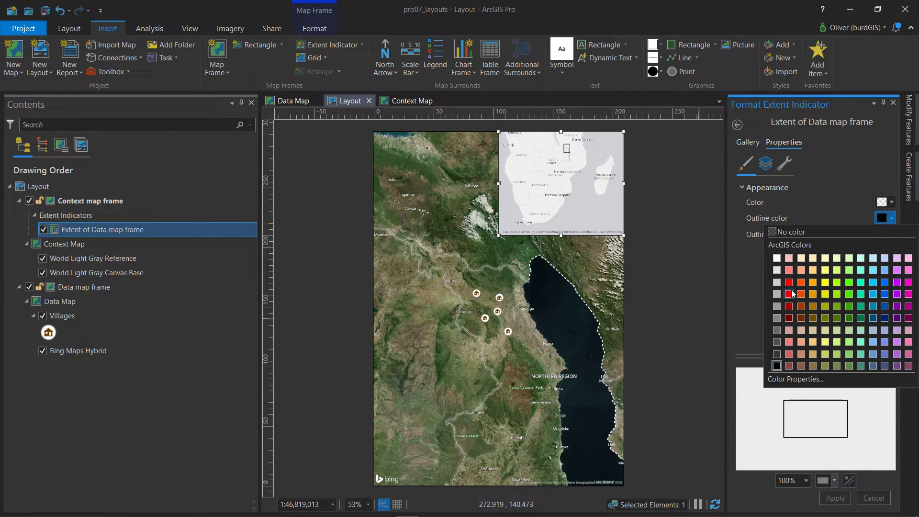
left_click(789, 283)
left_click(834, 499)
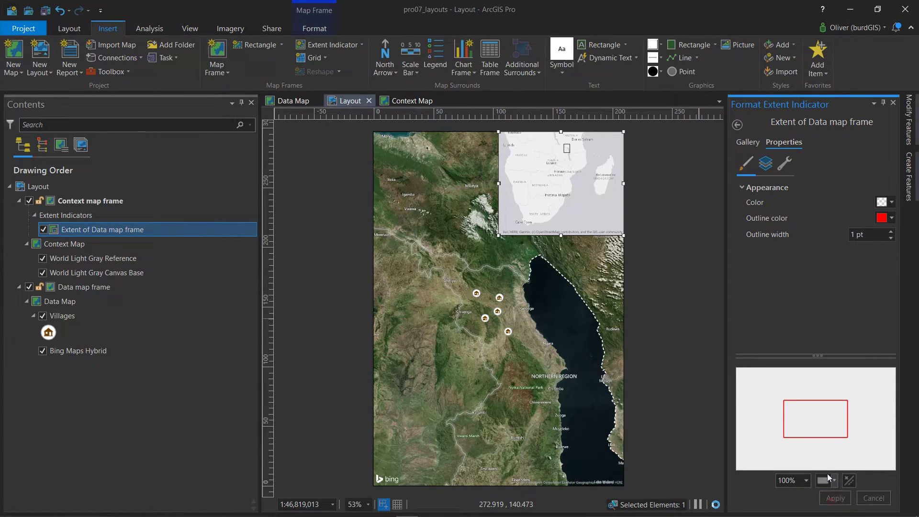
left_click(893, 102)
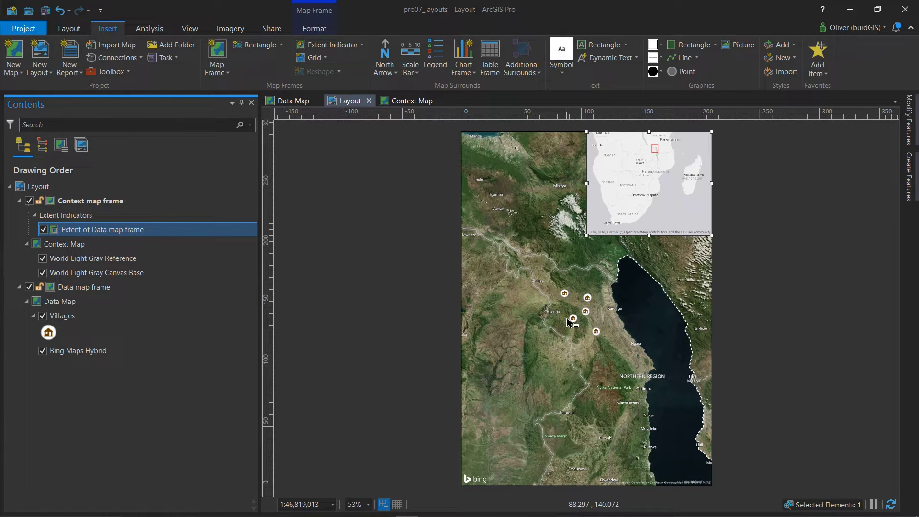
Select the Data map frame in Contents and activate it for direct map navigation
left_click(76, 286)
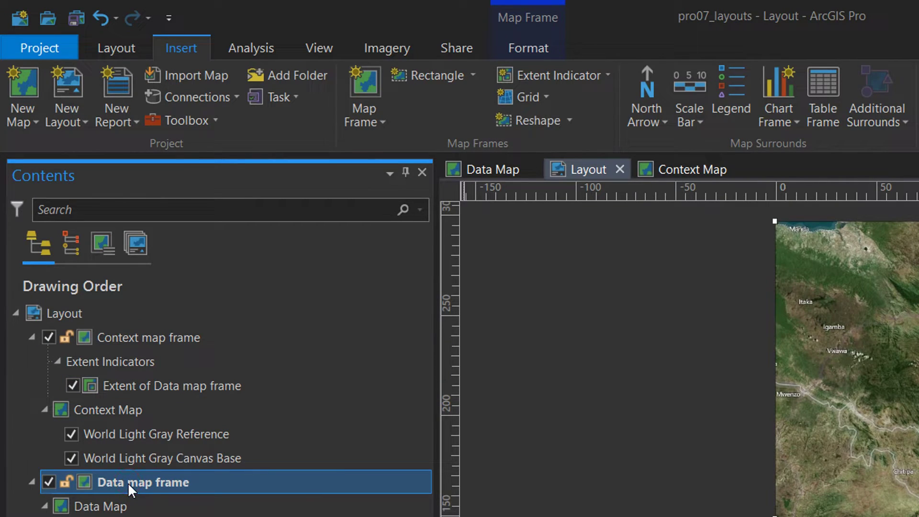
left_click(129, 48)
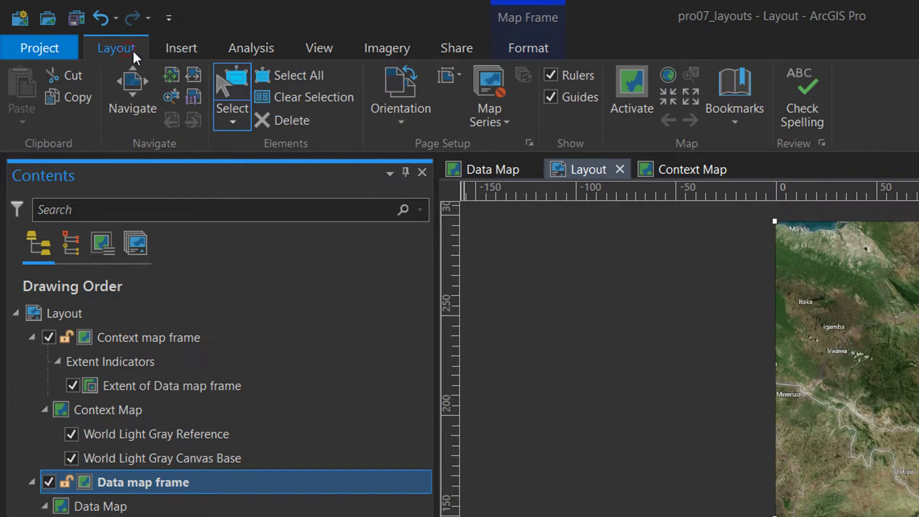
right_click(179, 484)
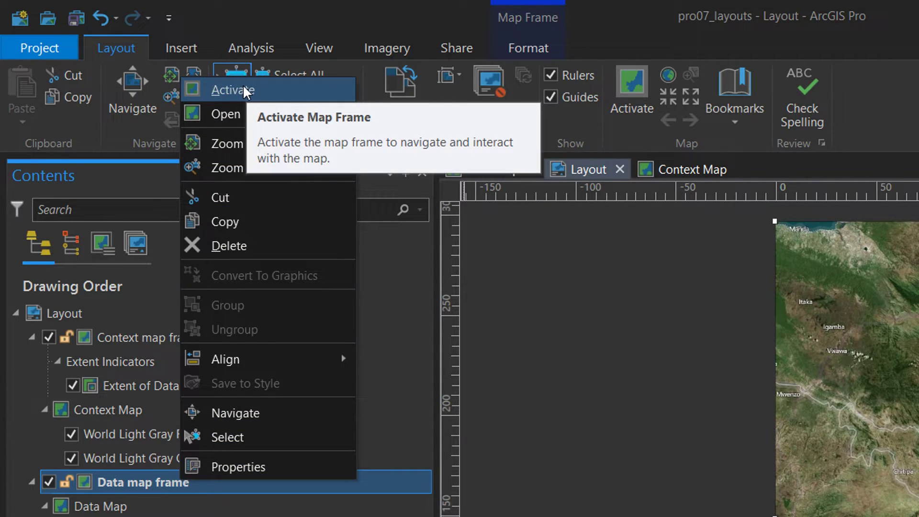
left_click(128, 484)
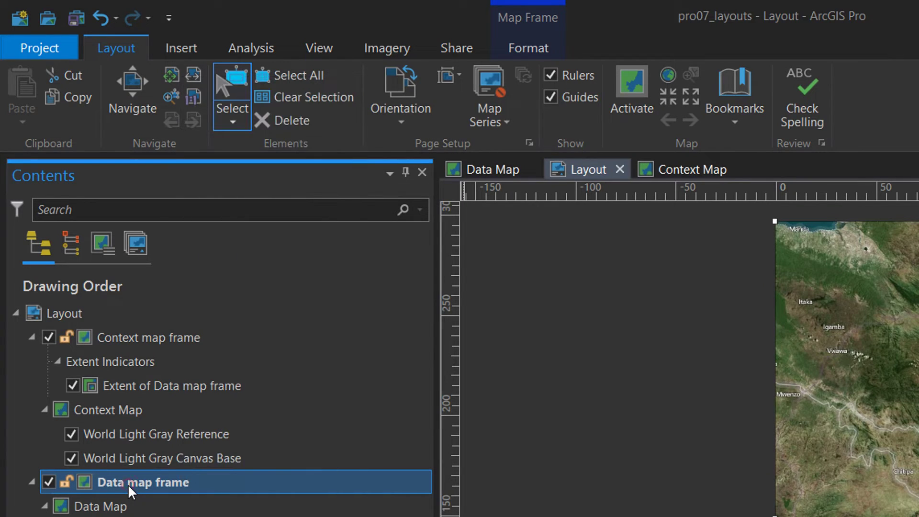
left_click(128, 484)
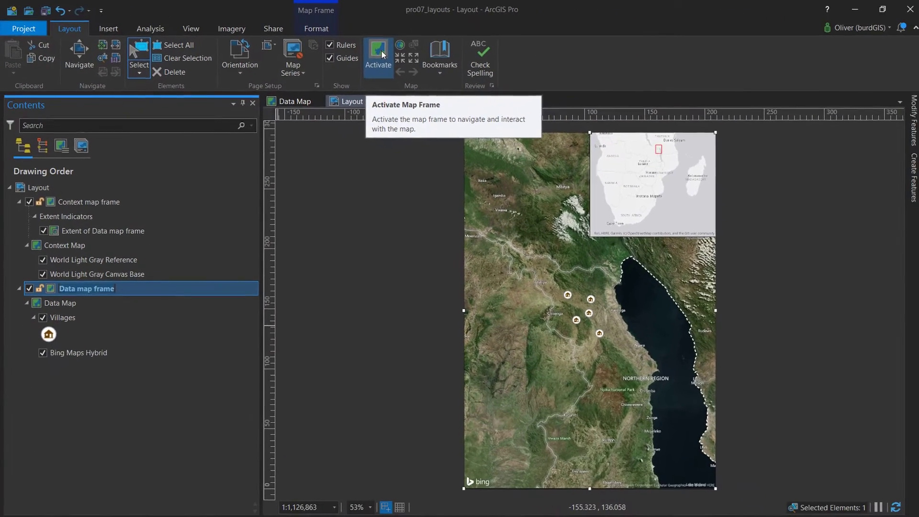
left_click(637, 84)
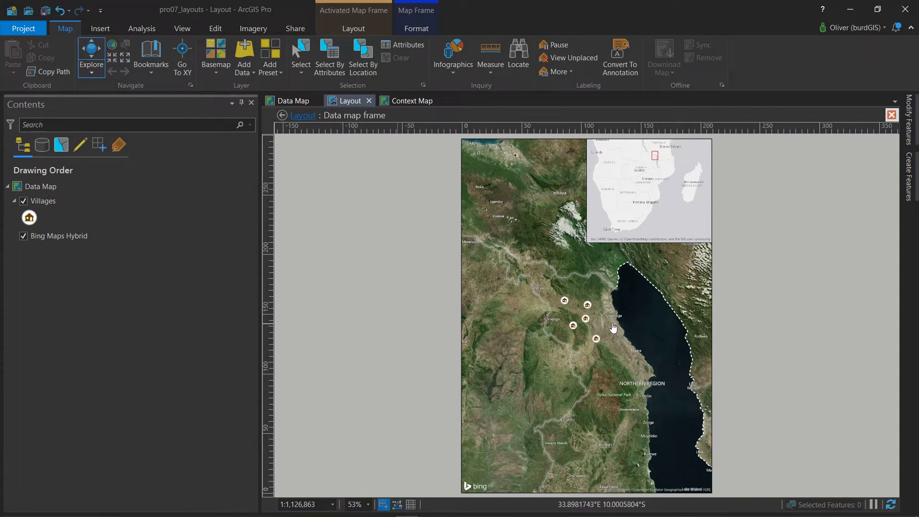
Pan and zoom the data map to about 1:461,563, centred on the villages
mouse_move(613, 328)
left_mouse_down()
mouse_move(542, 329)
mouse_move(673, 327)
mouse_move(578, 329)
mouse_move(633, 328)
mouse_move(581, 330)
mouse_move(621, 334)
mouse_move(622, 355)
mouse_move(606, 331)
left_mouse_up()
scroll(580, 313, "up", 3)
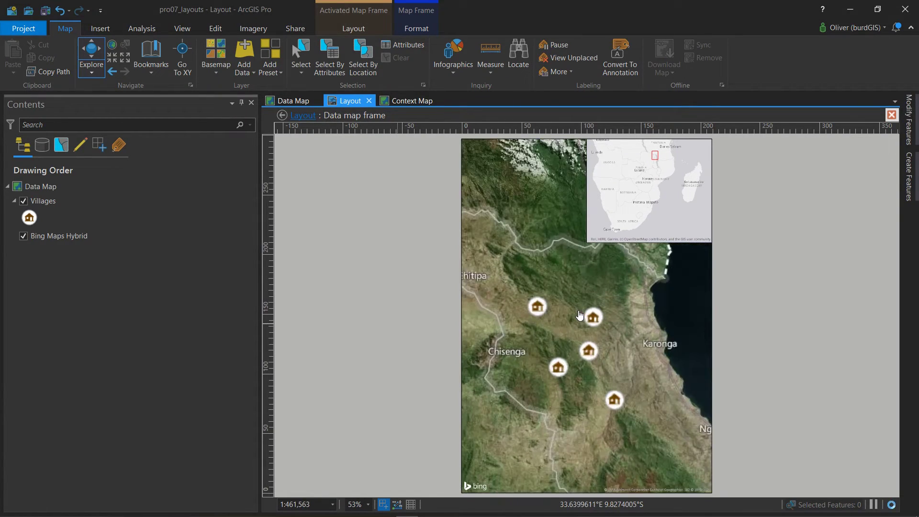
mouse_move(597, 342)
left_mouse_down()
mouse_move(613, 335)
mouse_move(609, 350)
mouse_move(593, 347)
left_mouse_up()
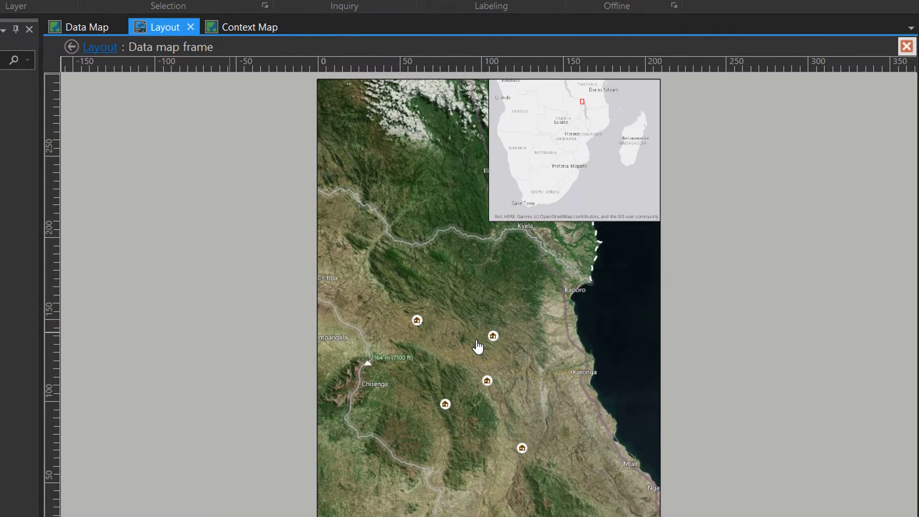
scroll(477, 346, "down", 5)
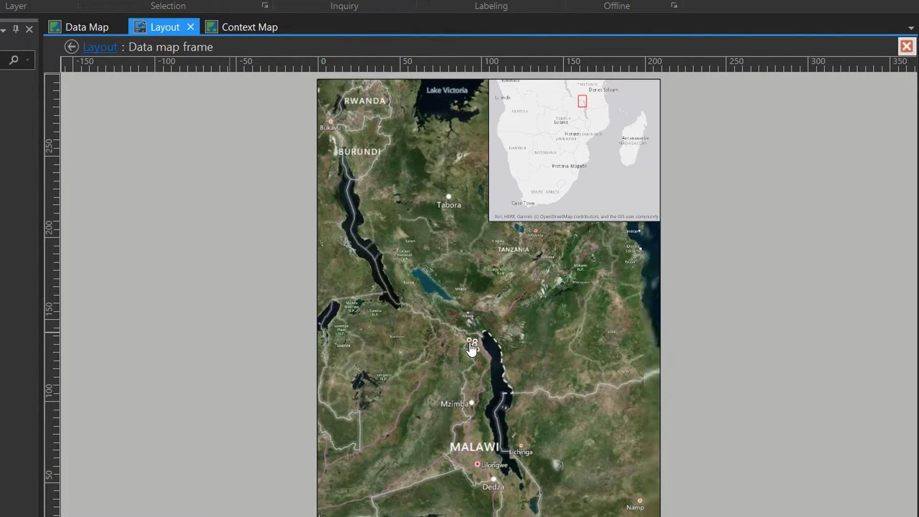
scroll(472, 348, "down", 2)
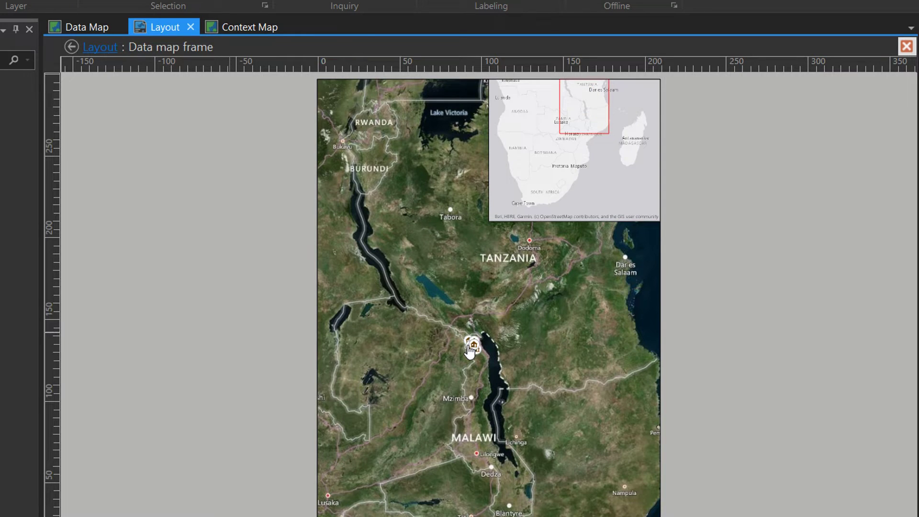
scroll(479, 350, "up", 7)
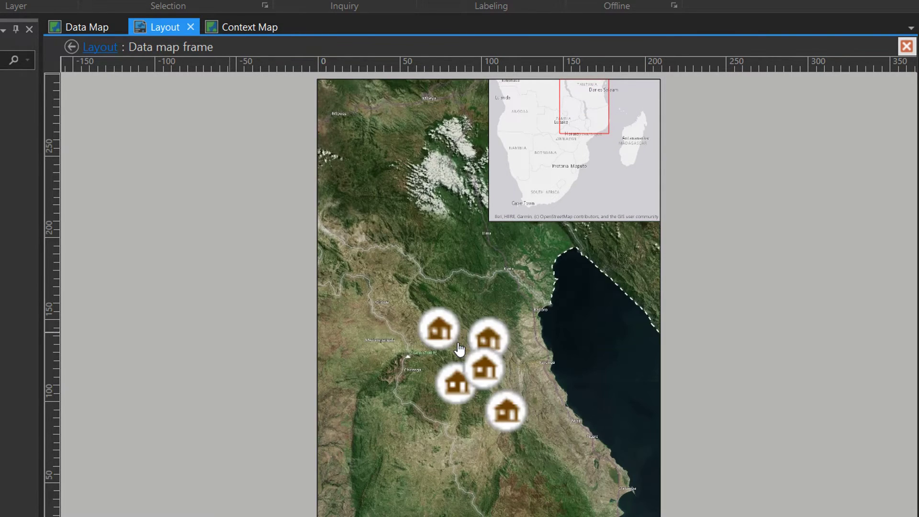
scroll(474, 355, "down", 2)
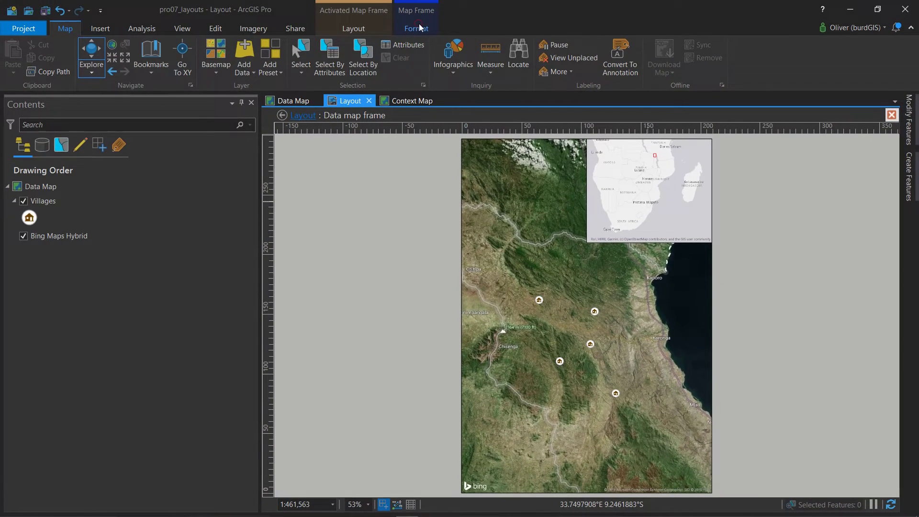
Save the zoomed village extent as bookmark 'Data extent 02' and close the map frame activation
left_click(409, 29)
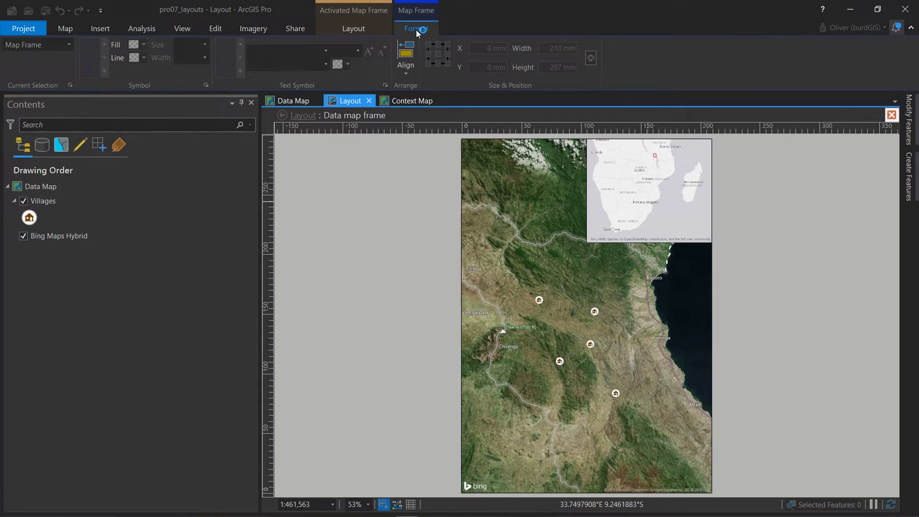
left_click(353, 29)
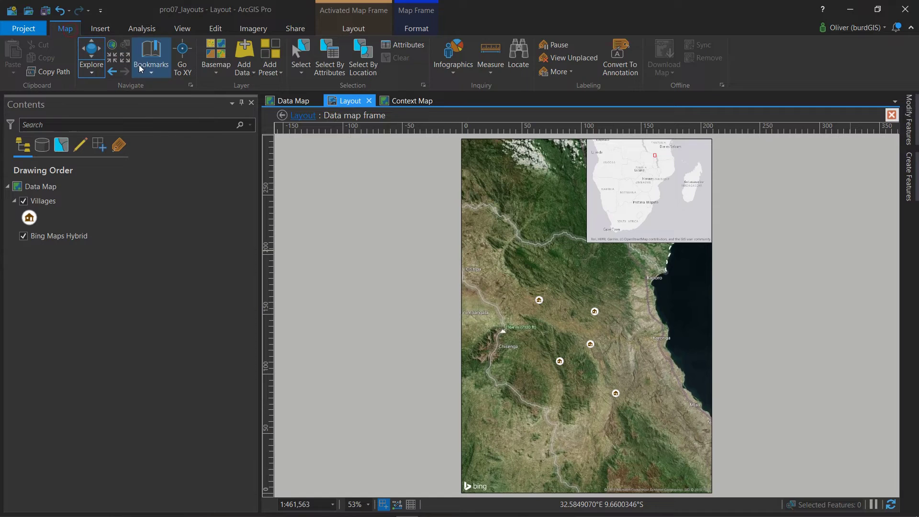
left_click(152, 74)
mouse_move(168, 150)
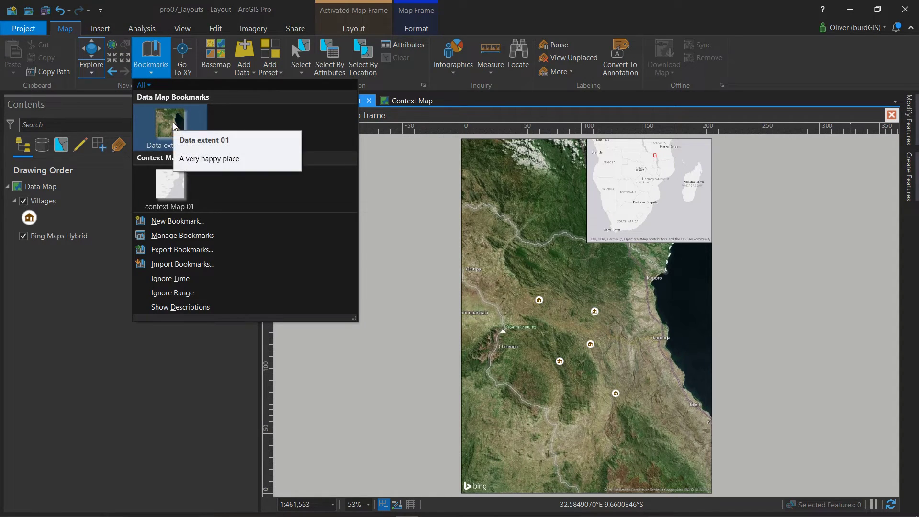
left_click(177, 221)
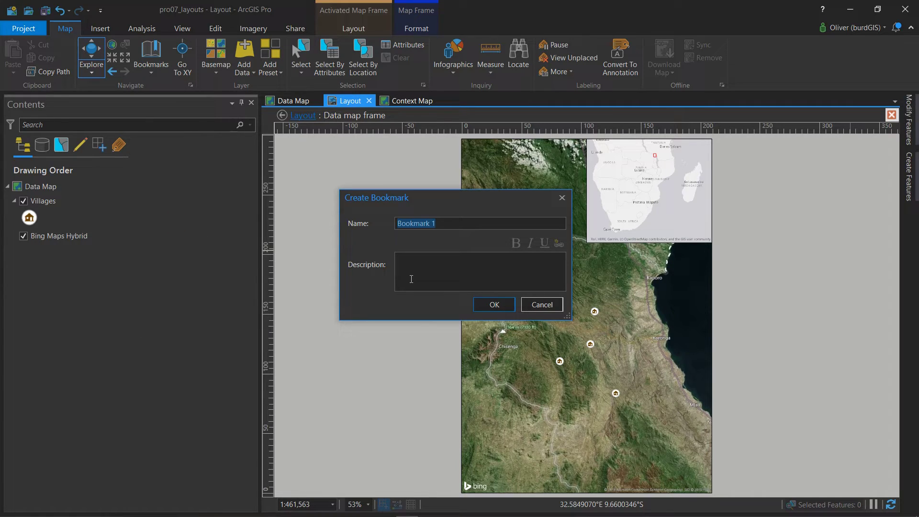
type("Data extent 02")
key("Return")
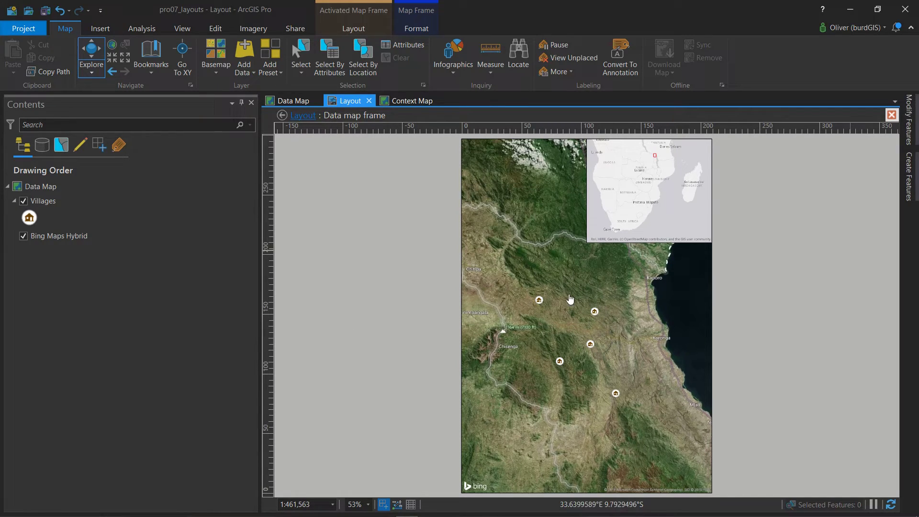
left_click(892, 116)
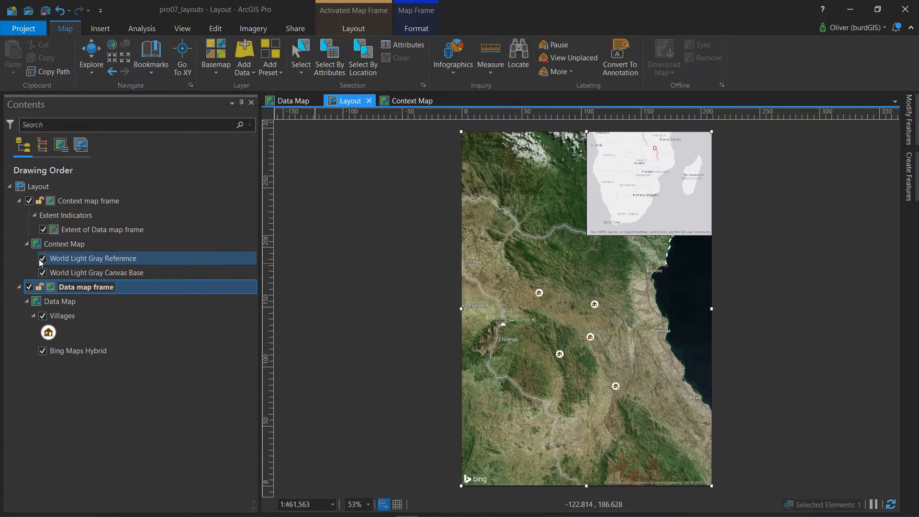
Show the Insert tools and deselect the Data map frame by clicking empty layout space
left_click(107, 418)
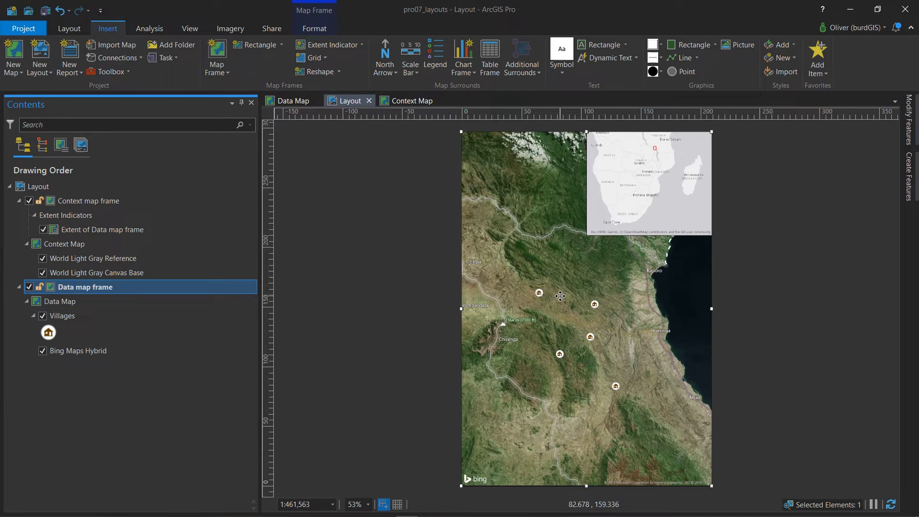
left_click(450, 122)
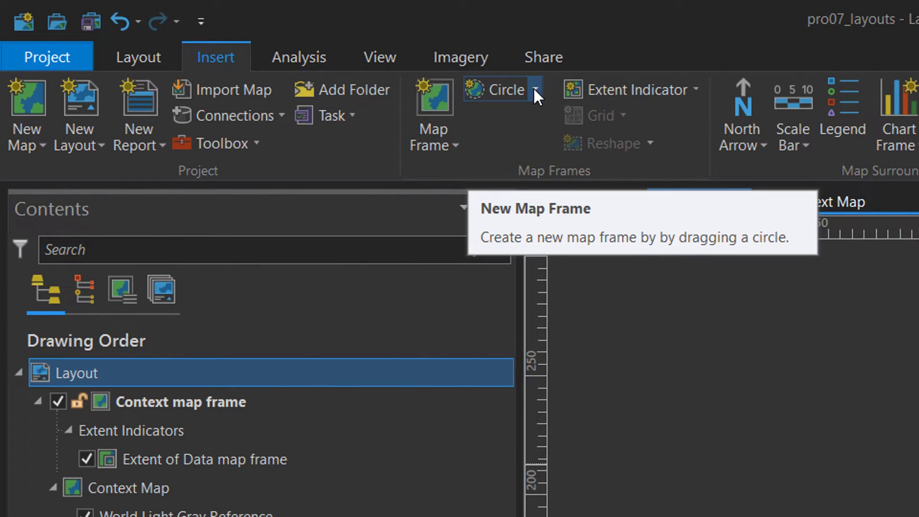
Draw a circular map frame showing the Context Map at its context Map 01 extent
left_click(535, 91)
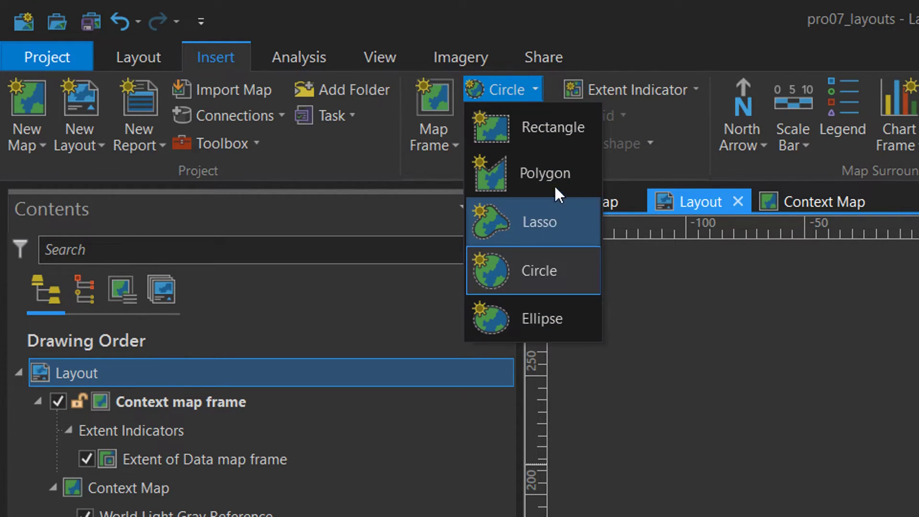
left_click(542, 275)
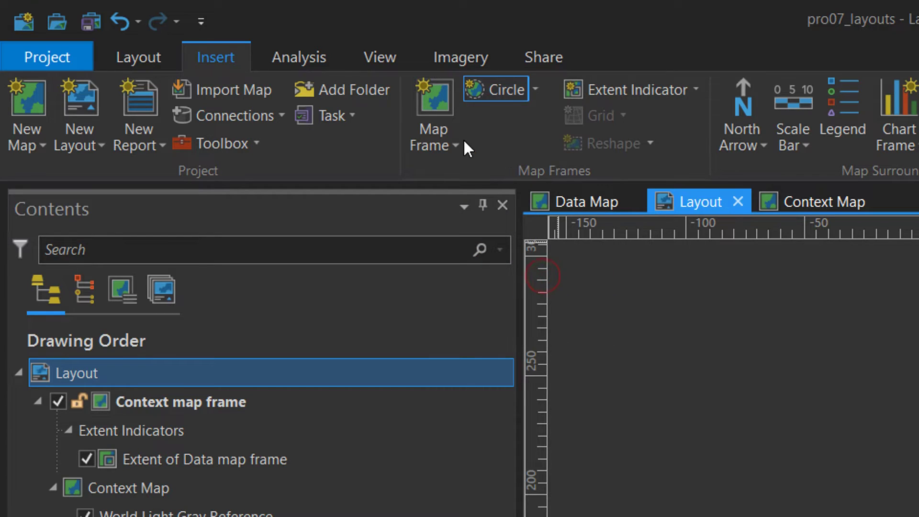
left_click(449, 143)
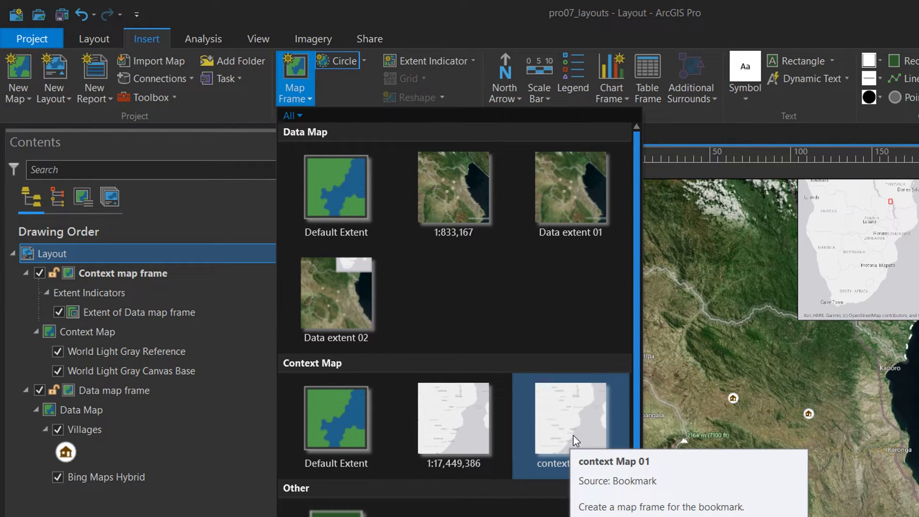
left_click(573, 435)
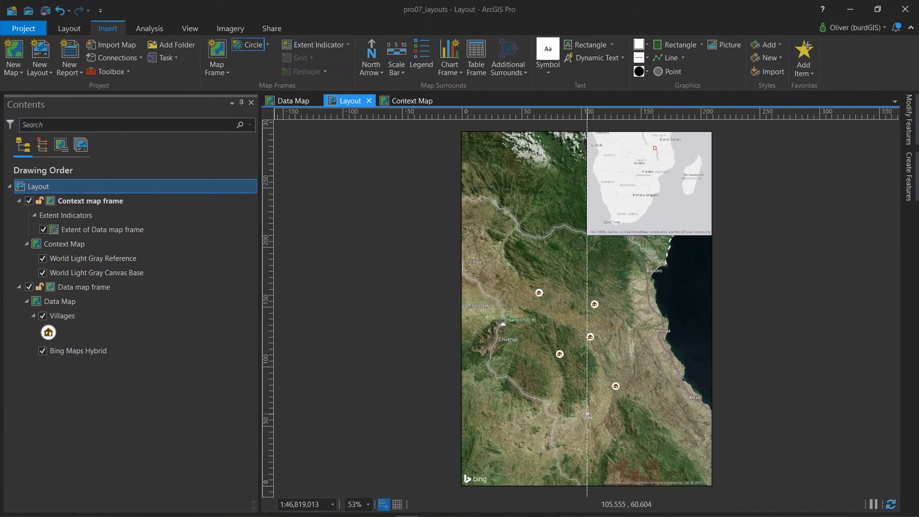
left_click_drag(588, 415, 649, 428)
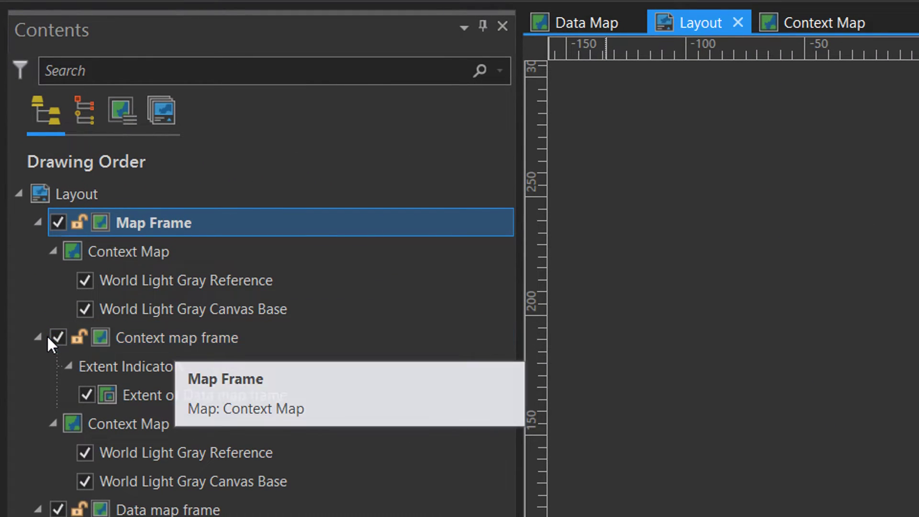
Hide the rectangular Context map frame and place the circular frame at the page's top-right
left_click(51, 338)
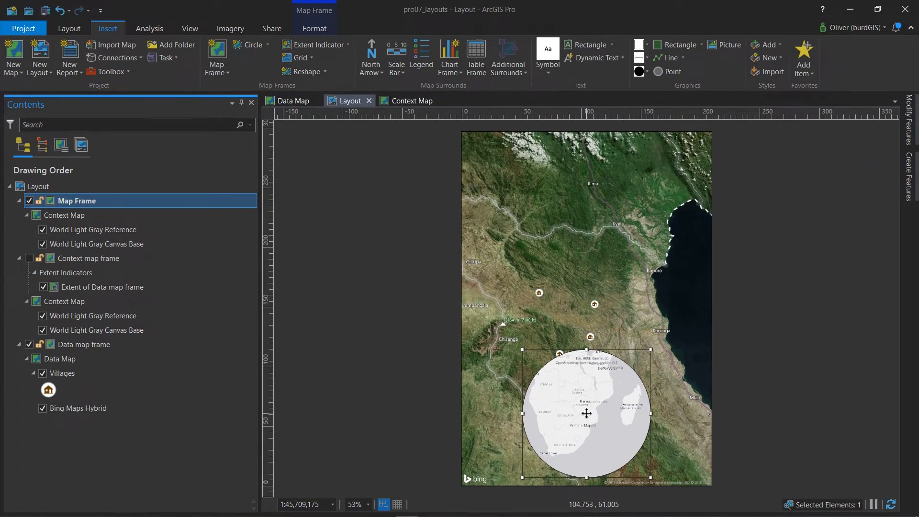
left_click_drag(586, 412, 646, 194)
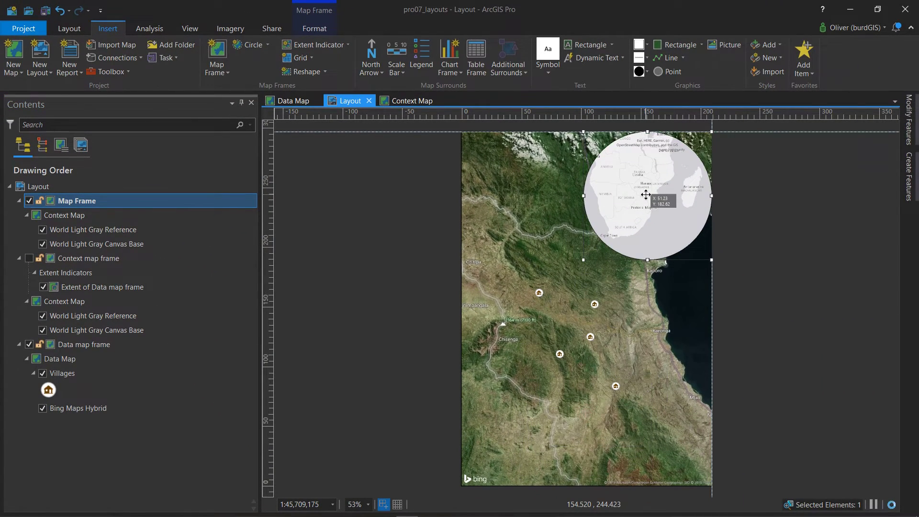
left_click(782, 290)
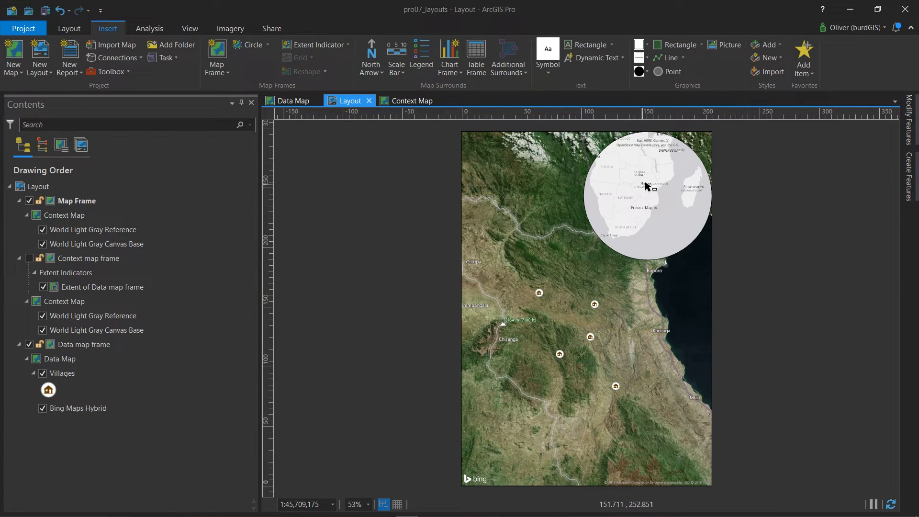
left_click(649, 197)
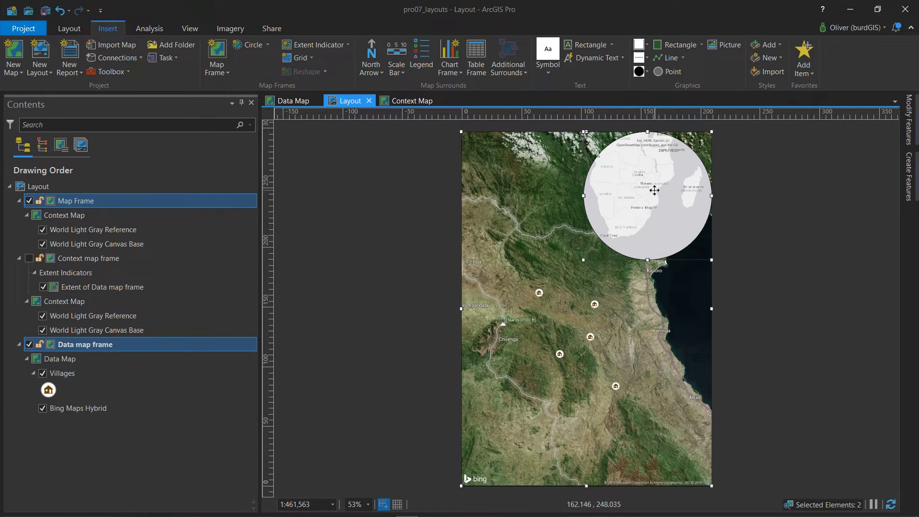
left_click_drag(653, 191, 642, 198)
left_click(766, 222)
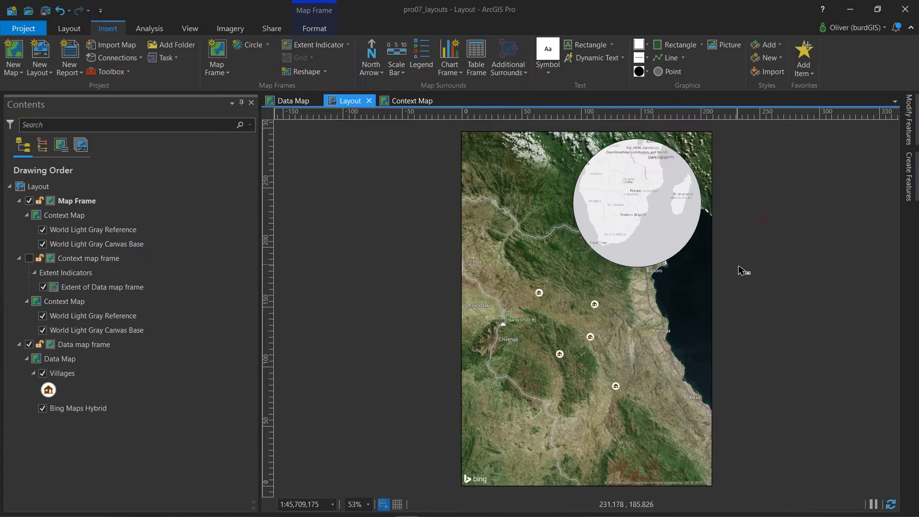